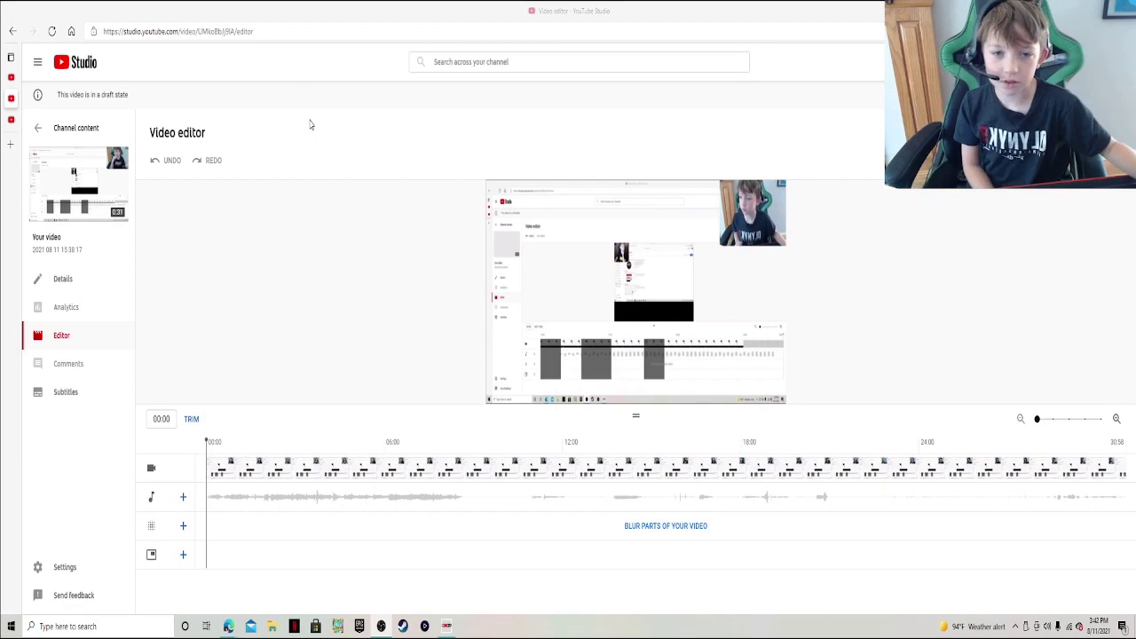
- Trim the draft by splitting at 03:11 and removing the opening before it
{"action": "left_click", "coordinate": [193, 419]}
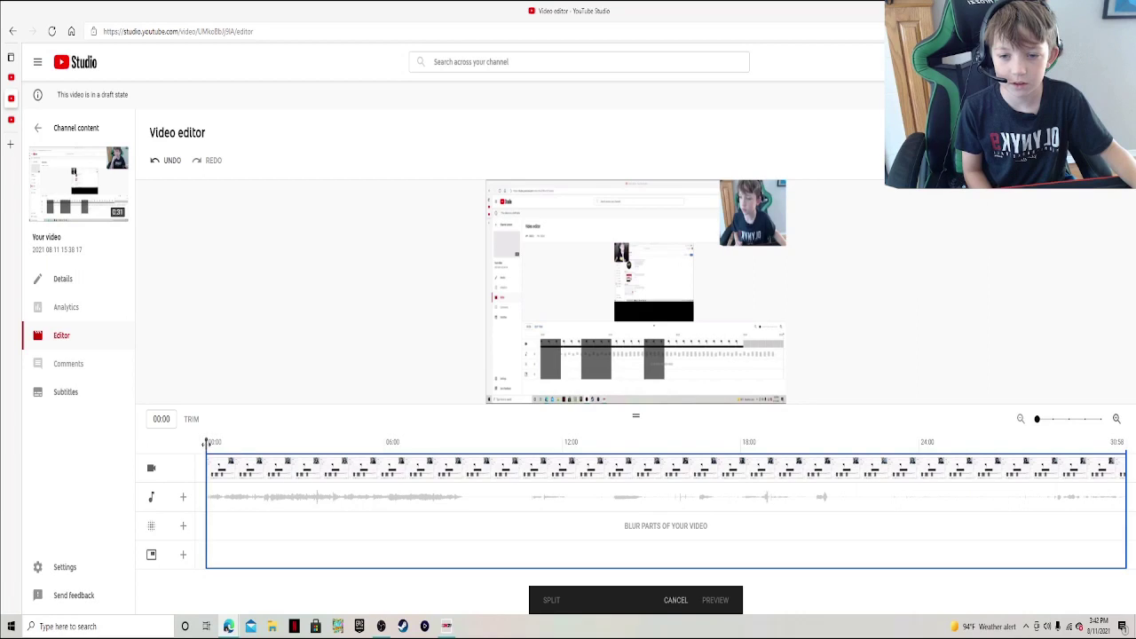
{"action": "left_click", "coordinate": [302, 480]}
{"action": "left_click", "coordinate": [552, 601]}
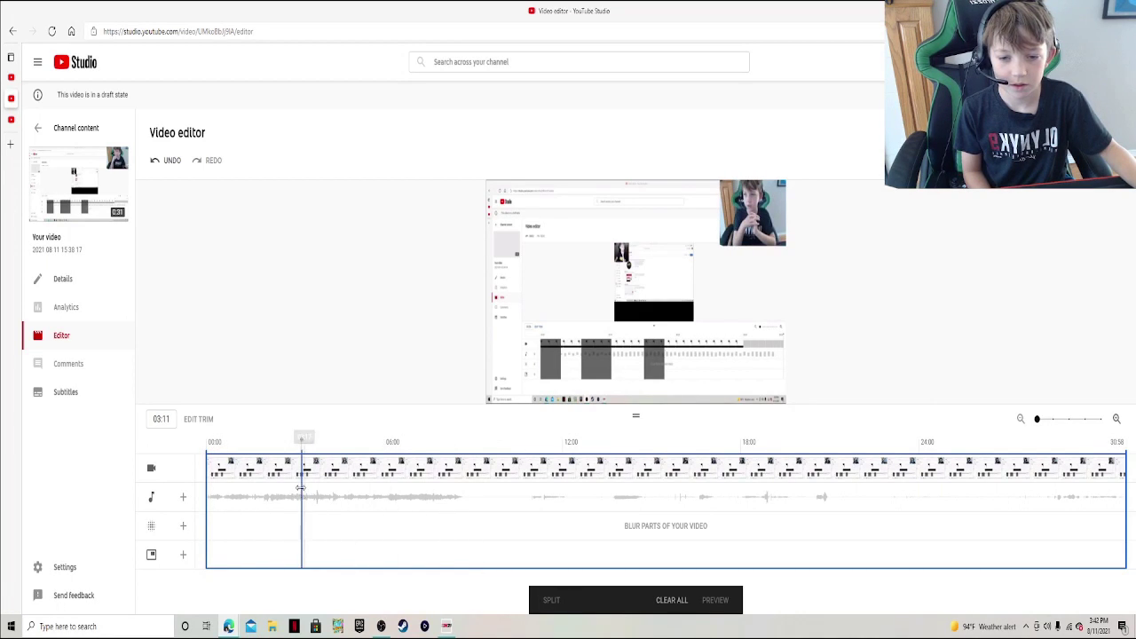
{"action": "left_click_drag", "start_coordinate": [301, 488], "coordinate": [125, 453]}
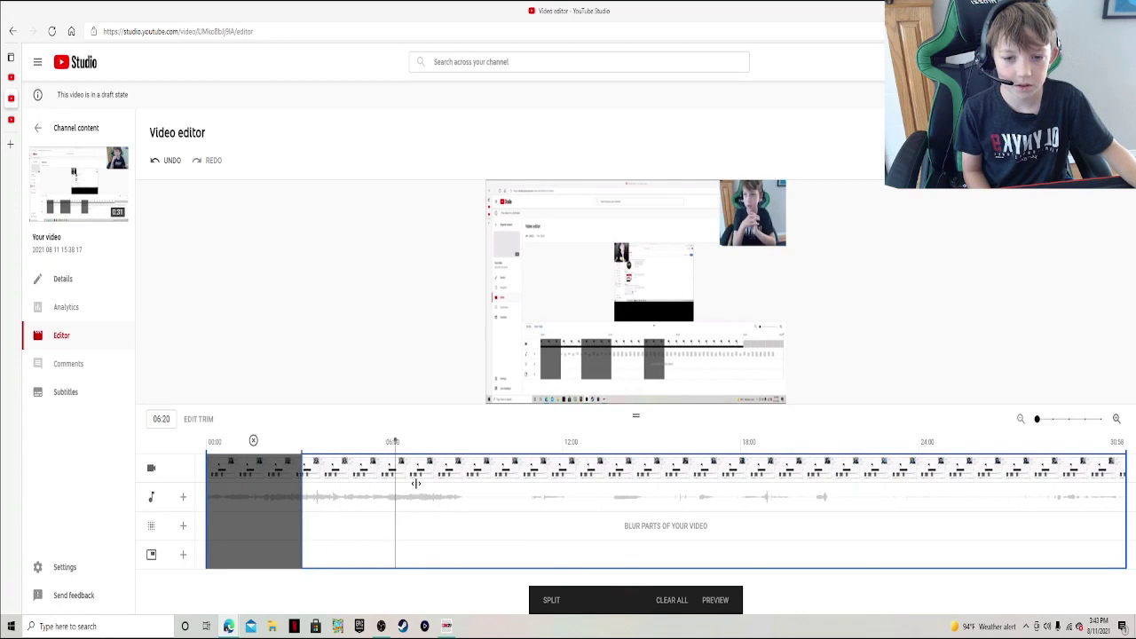
- Split at 08:04 and mark the following section, to about 11:40, for removal
{"action": "left_click", "coordinate": [446, 502]}
{"action": "left_click", "coordinate": [551, 601]}
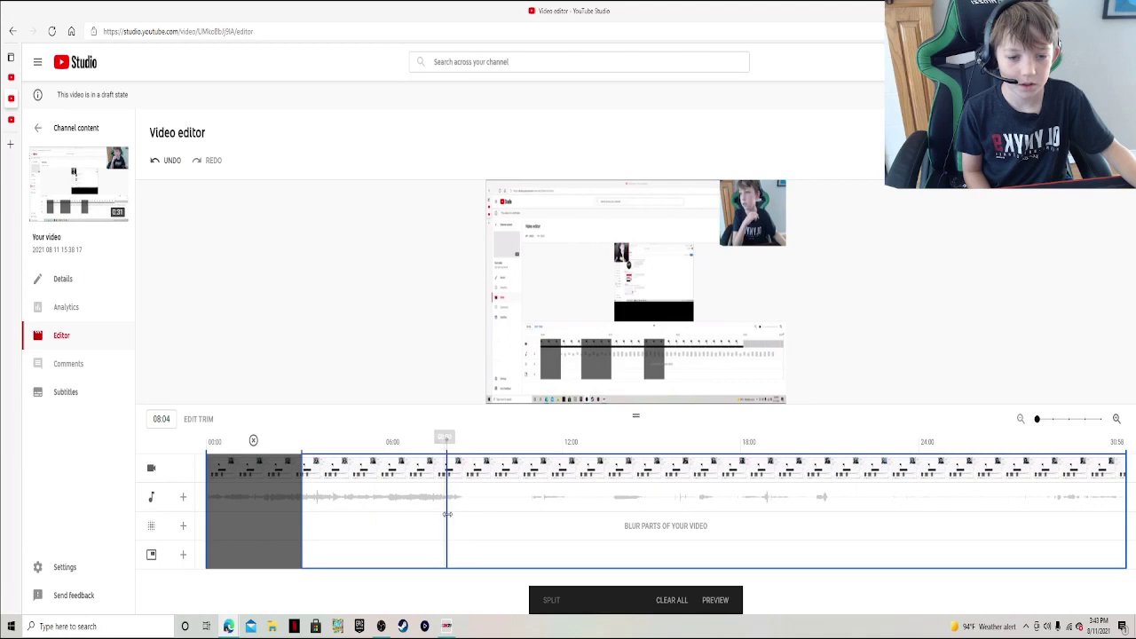
{"action": "left_click_drag", "start_coordinate": [447, 498], "coordinate": [553, 497]}
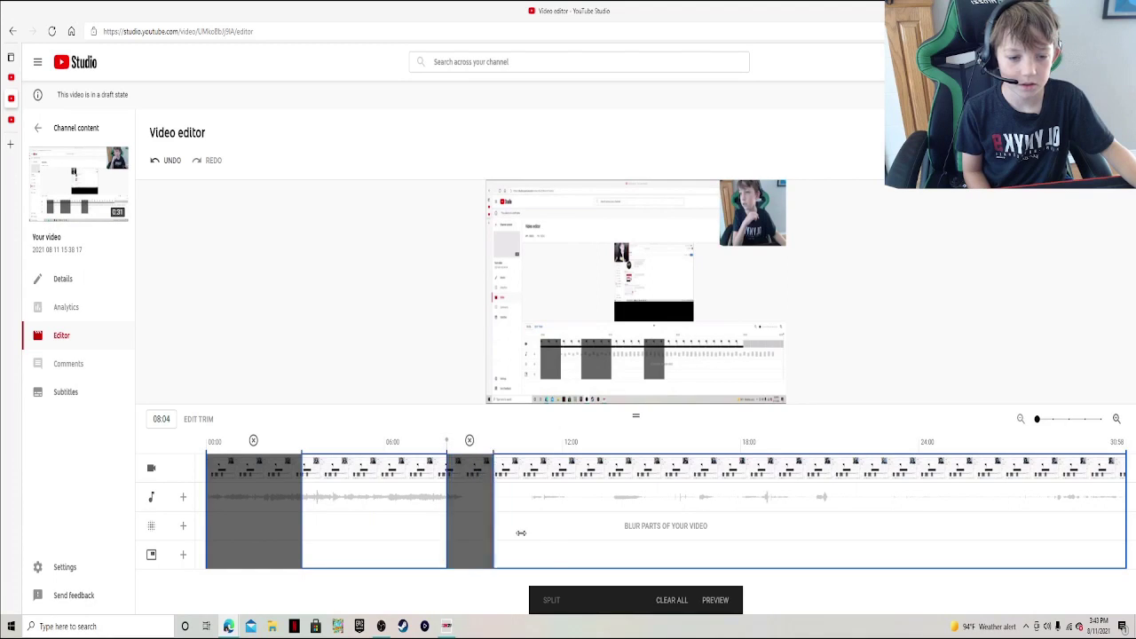
- Preview the trimmed draft, then replay it from the beginning
{"action": "left_click", "coordinate": [718, 601]}
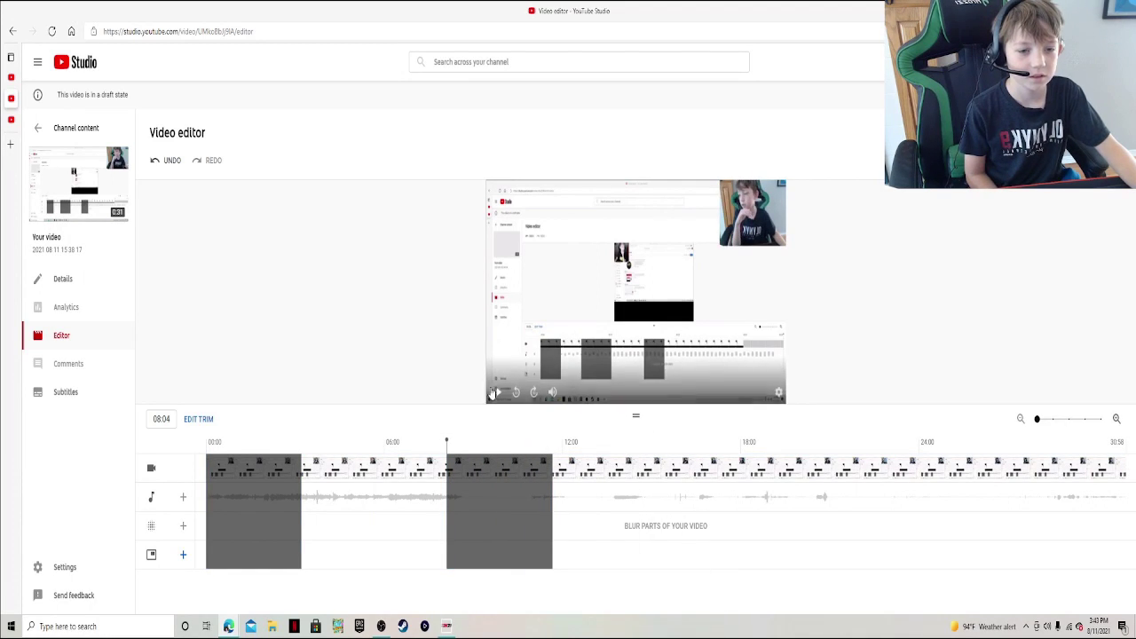
{"action": "left_click", "coordinate": [494, 393]}
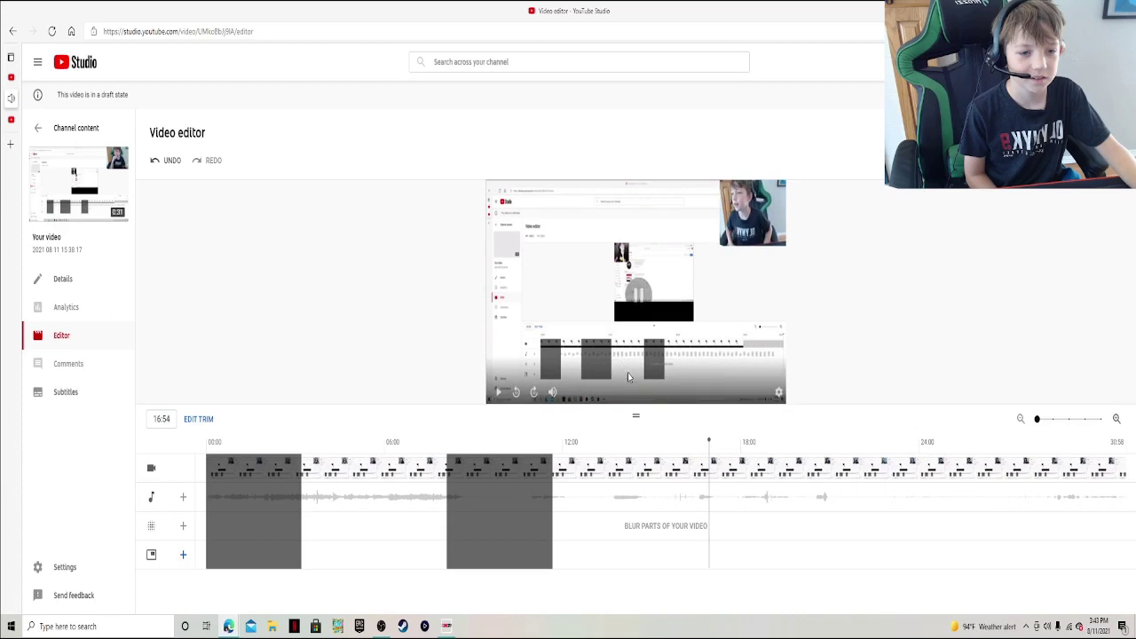
{"action": "left_click_drag", "start_coordinate": [708, 438], "coordinate": [209, 440]}
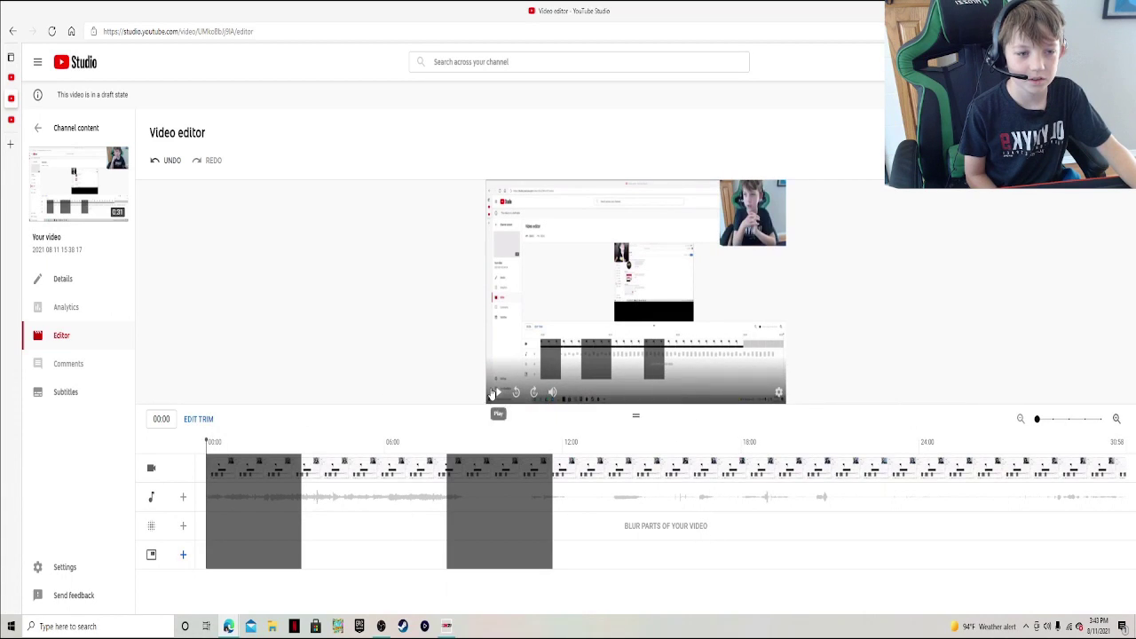
{"action": "left_click", "coordinate": [495, 392]}
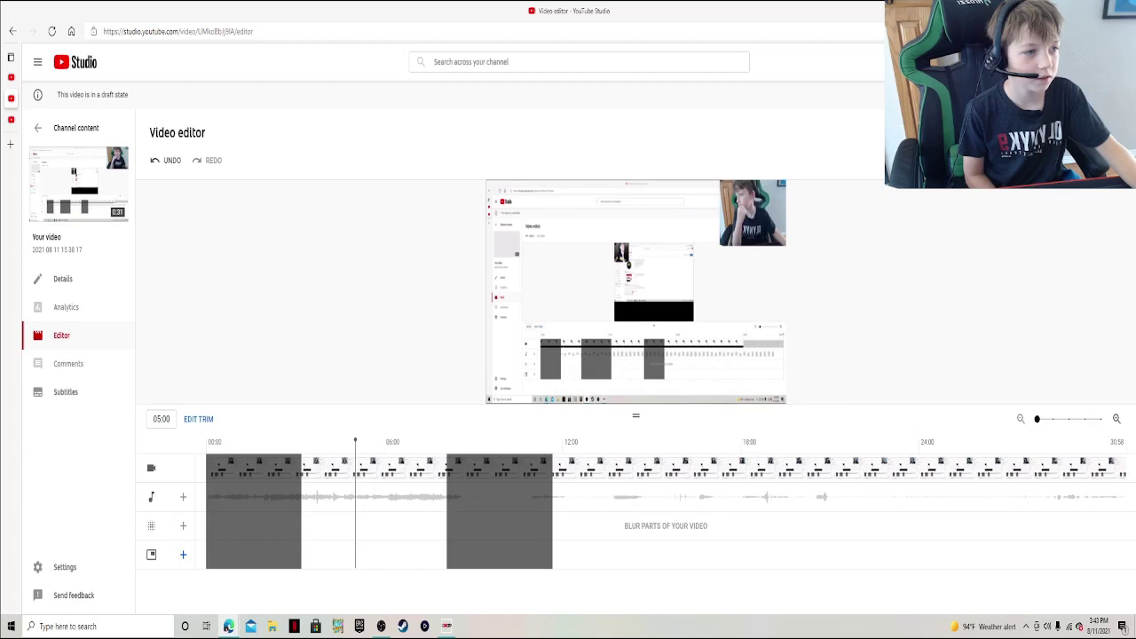
- Undo the trims with Ctrl+Z, then zoom the timeline in around 05:00 and back out
{"action": "key", "text": "ctrl+z"}
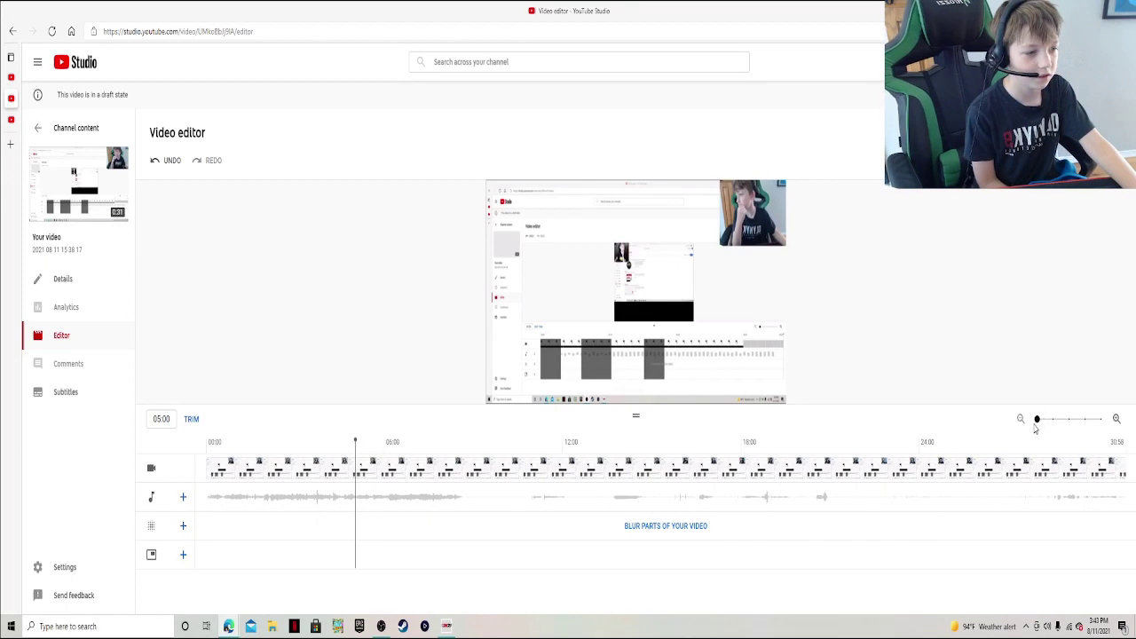
{"action": "left_click_drag", "start_coordinate": [1037, 420], "coordinate": [1106, 421]}
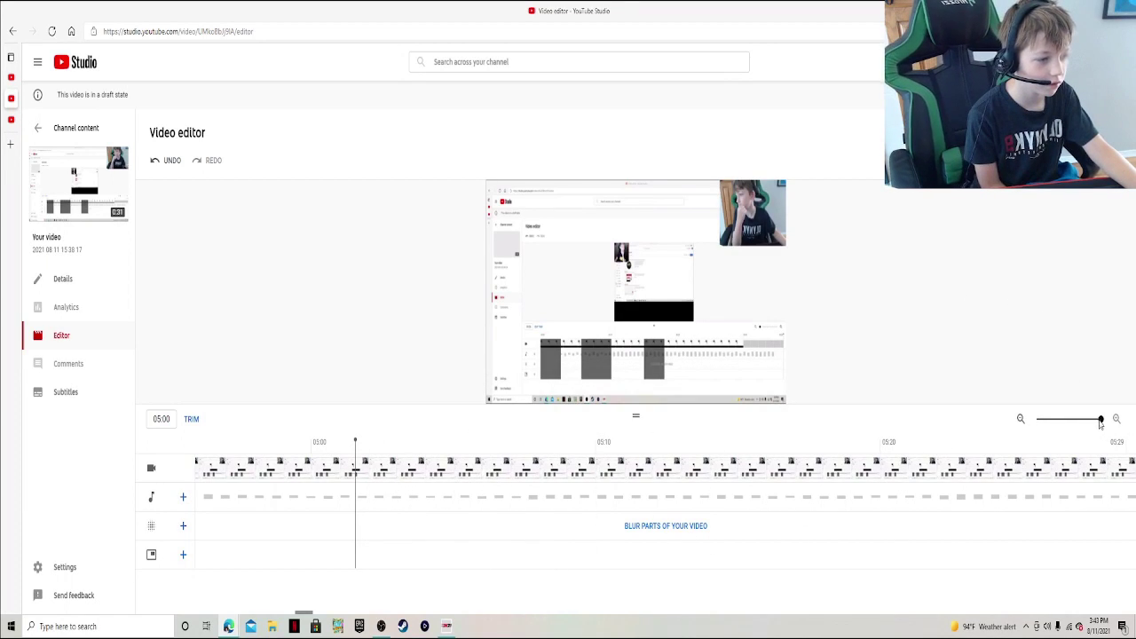
{"action": "left_click_drag", "start_coordinate": [1101, 420], "coordinate": [1035, 420]}
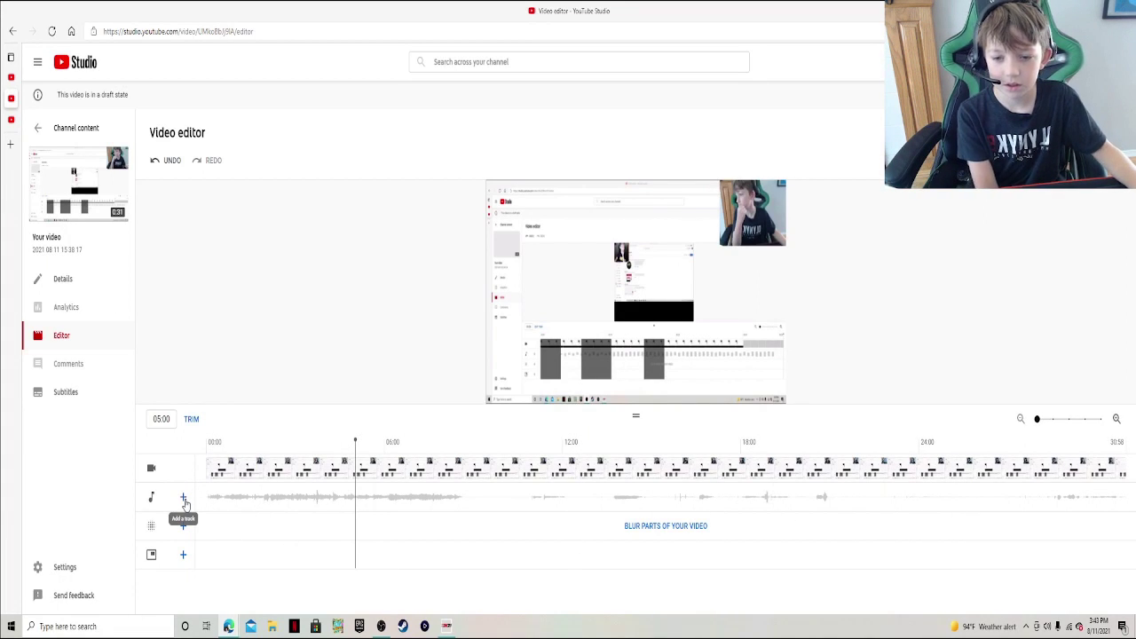
{"action": "left_click", "coordinate": [184, 502]}
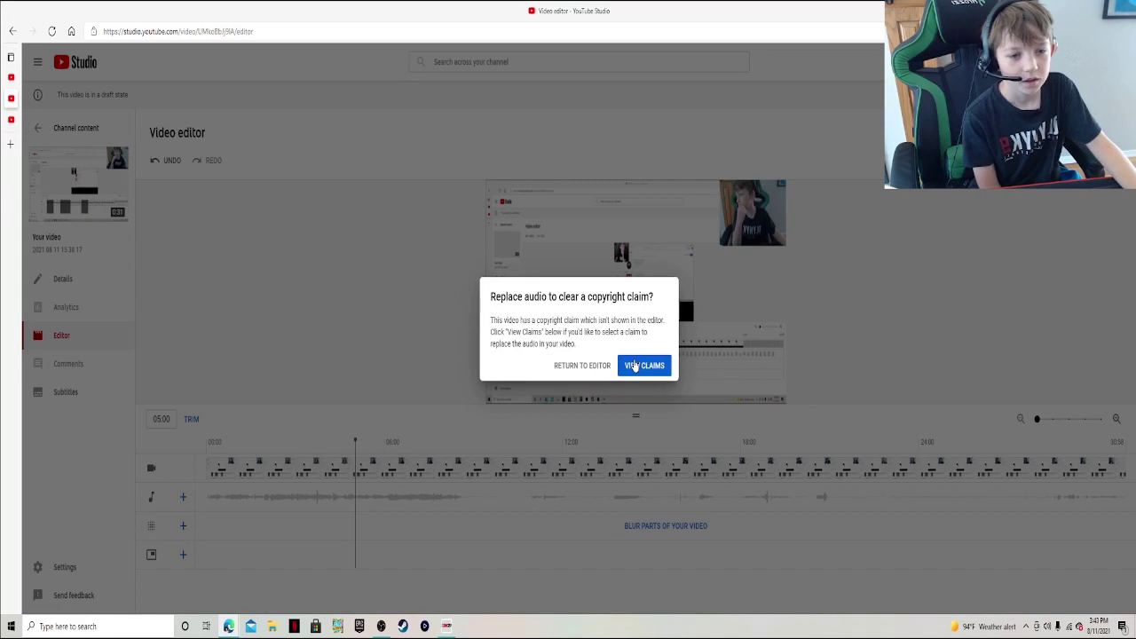
{"action": "left_click", "coordinate": [634, 365]}
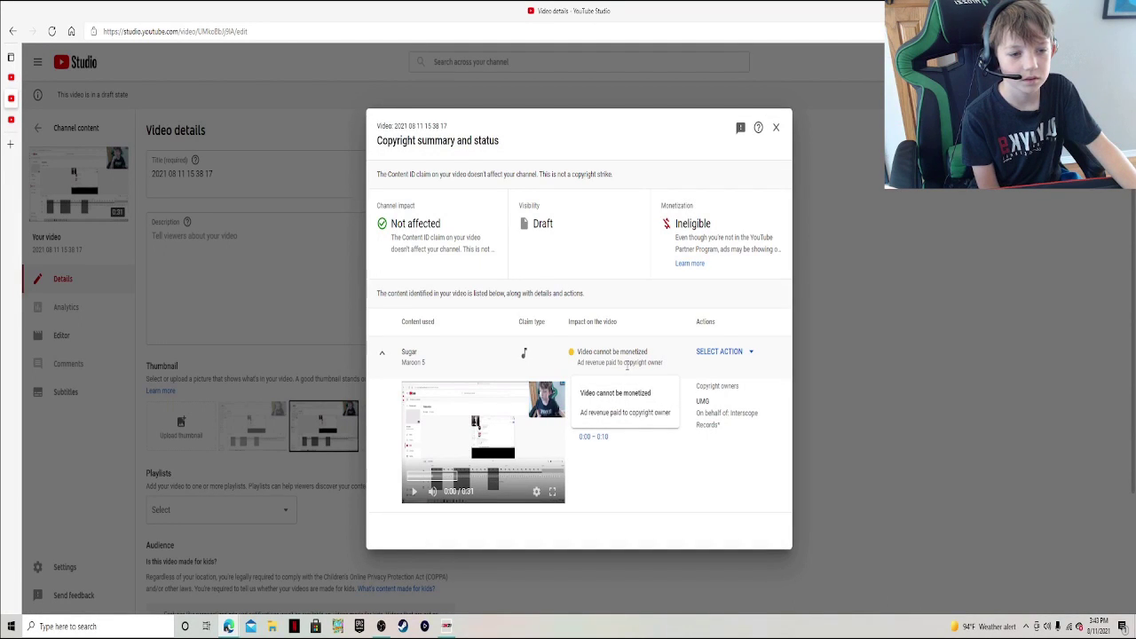
{"action": "left_click", "coordinate": [775, 129]}
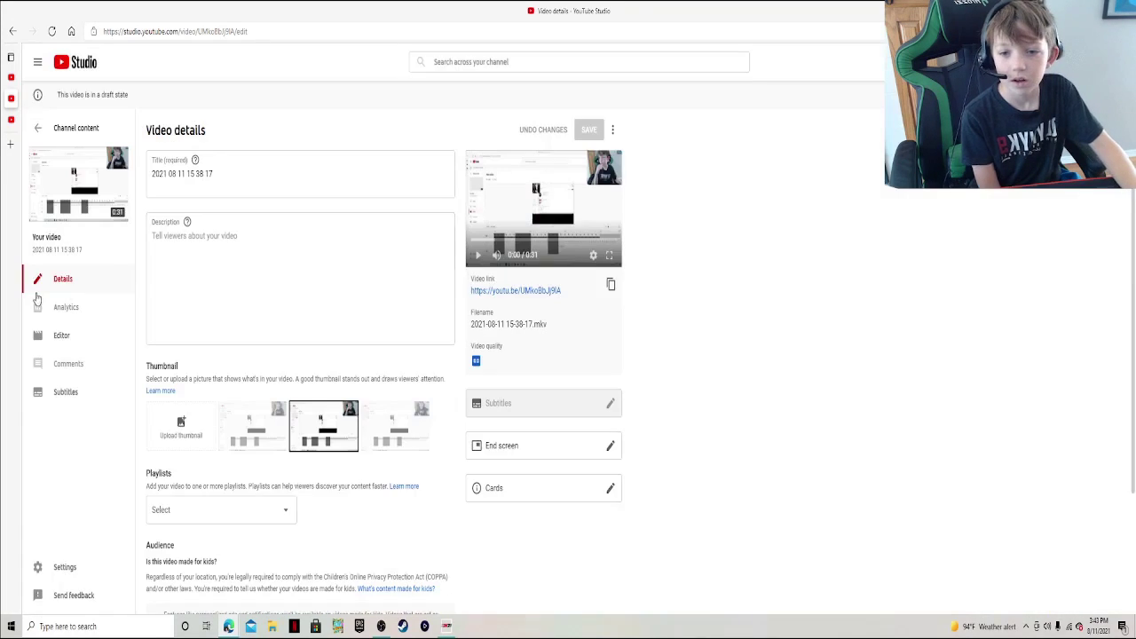
{"action": "left_click", "coordinate": [104, 346]}
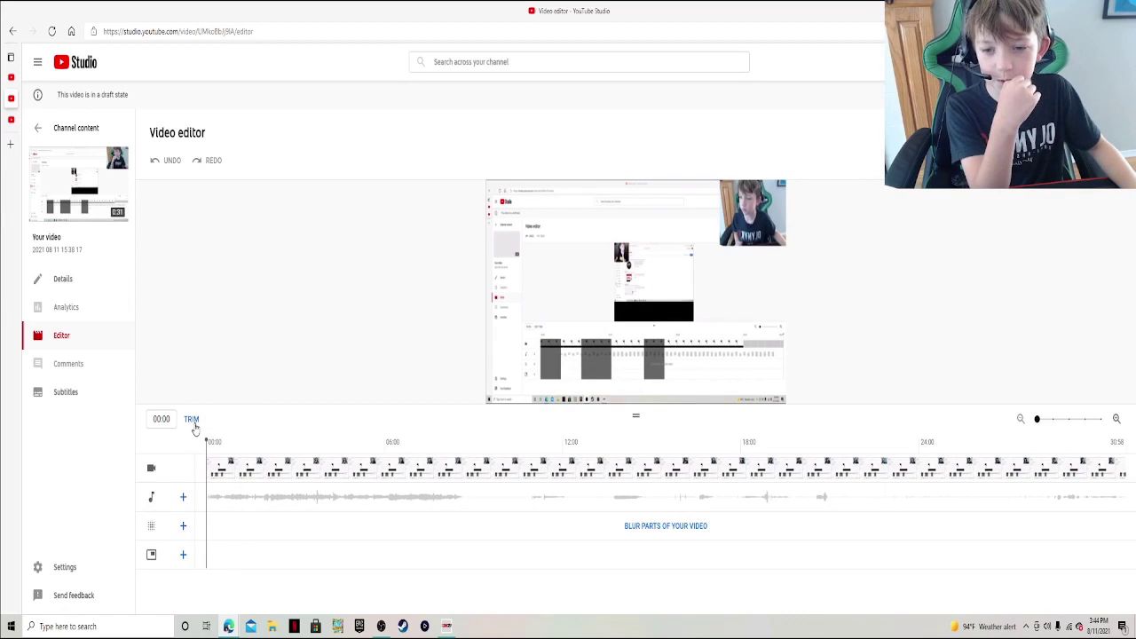
{"action": "left_click", "coordinate": [183, 499]}
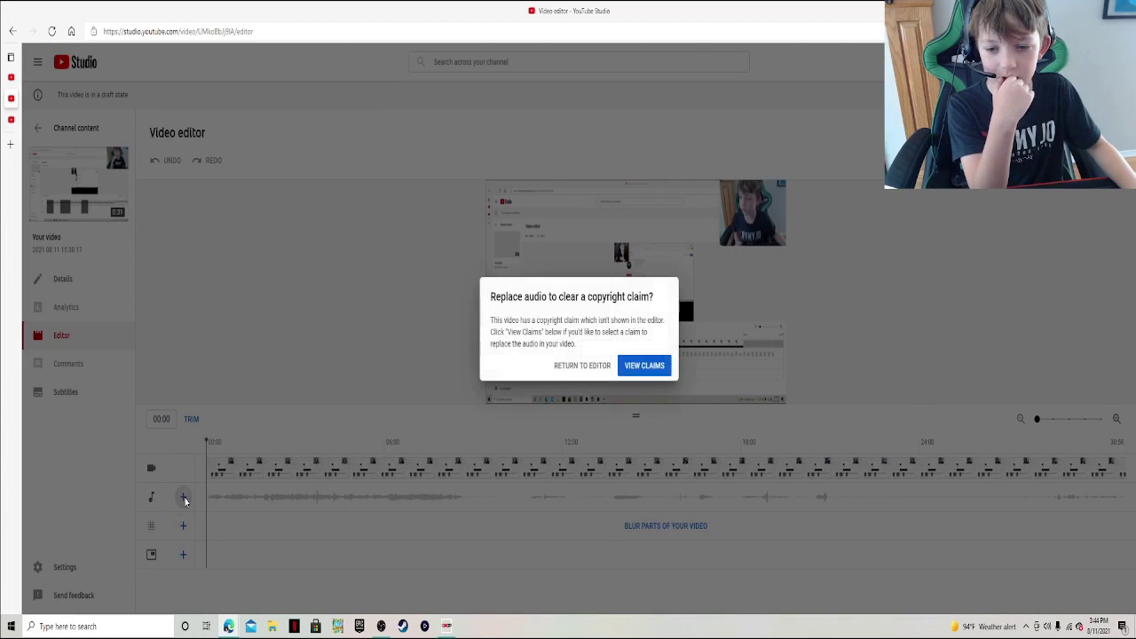
- Return to the editor and browse the Free music list to tracks like Early April
{"action": "left_click", "coordinate": [583, 365]}
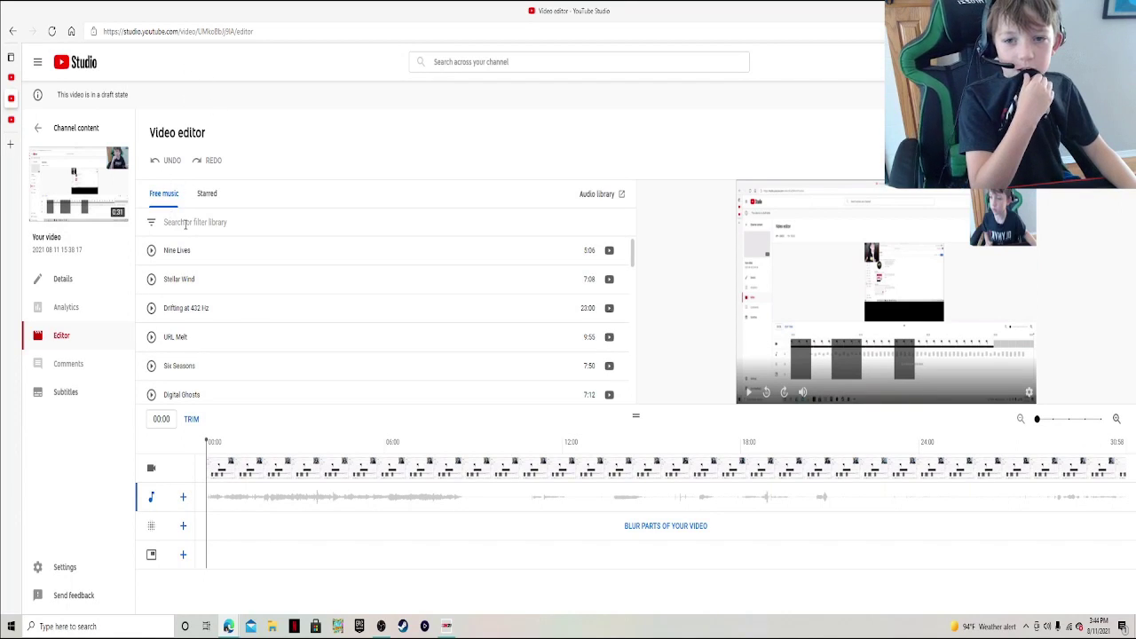
{"action": "scroll", "coordinate": [190, 284], "scroll_direction": "down", "scroll_amount": 1}
{"action": "scroll", "coordinate": [190, 288], "scroll_direction": "down", "scroll_amount": 1}
{"action": "scroll", "coordinate": [190, 300], "scroll_direction": "down", "scroll_amount": 1}
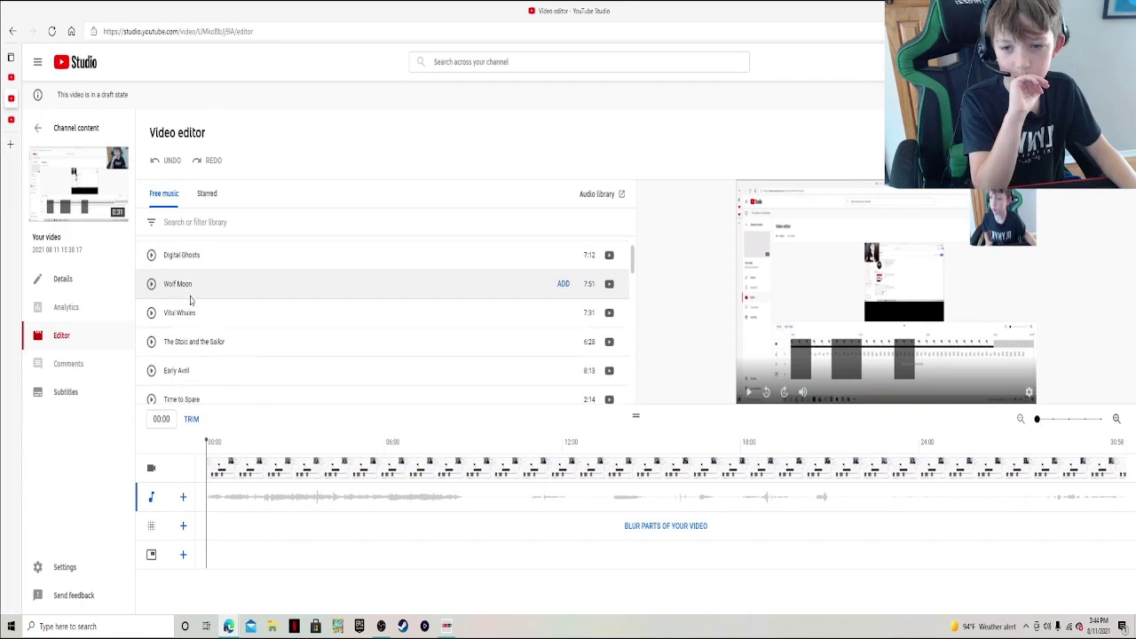
{"action": "scroll", "coordinate": [190, 300], "scroll_direction": "down", "scroll_amount": 1}
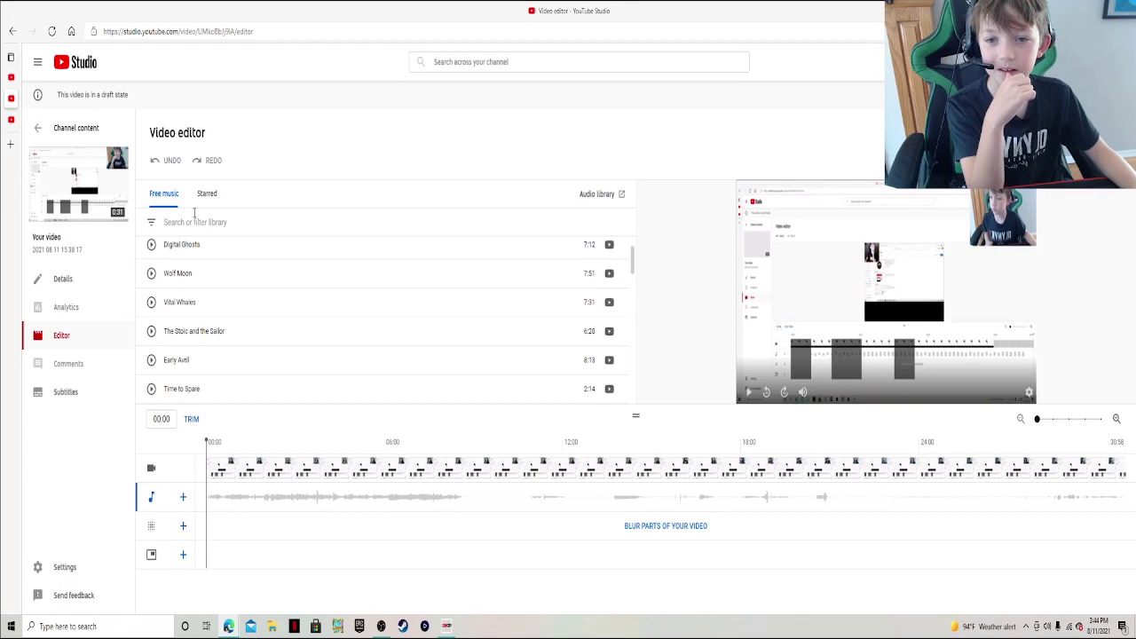
{"action": "scroll", "coordinate": [213, 272], "scroll_direction": "down", "scroll_amount": 2}
{"action": "scroll", "coordinate": [213, 272], "scroll_direction": "down", "scroll_amount": 1}
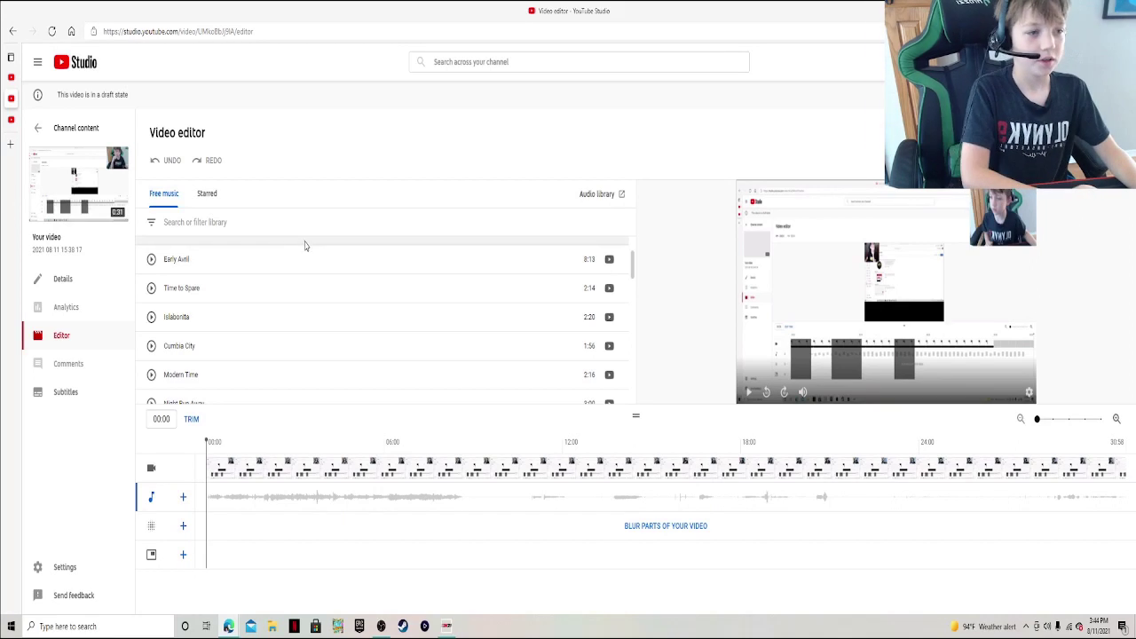
{"action": "scroll", "coordinate": [307, 258], "scroll_direction": "down", "scroll_amount": 1}
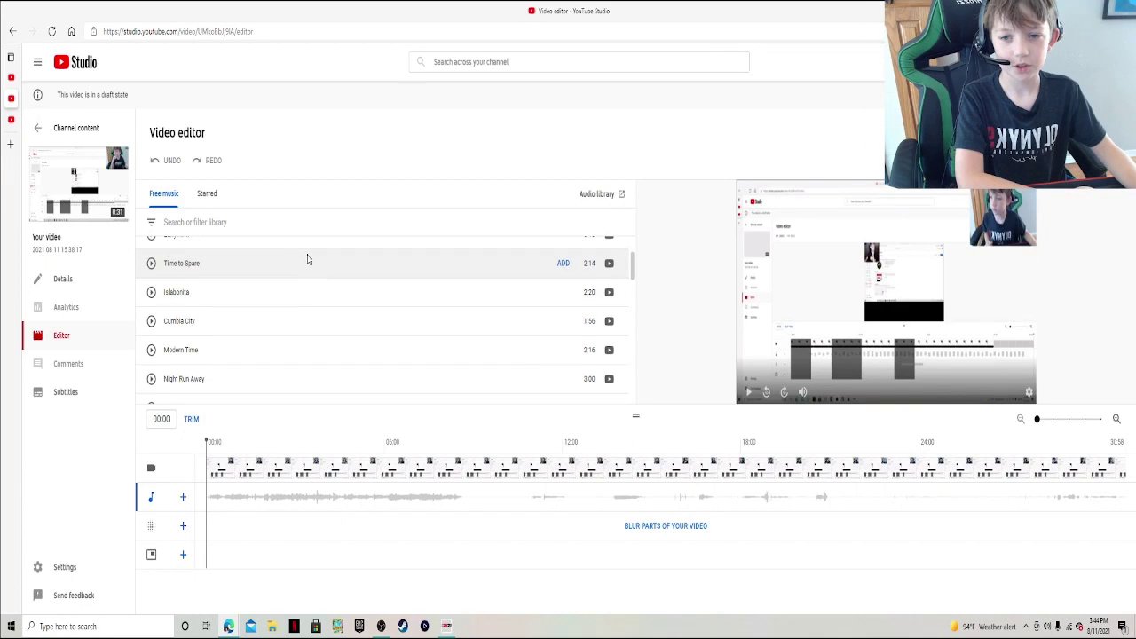
{"action": "scroll", "coordinate": [302, 266], "scroll_direction": "up", "scroll_amount": 1}
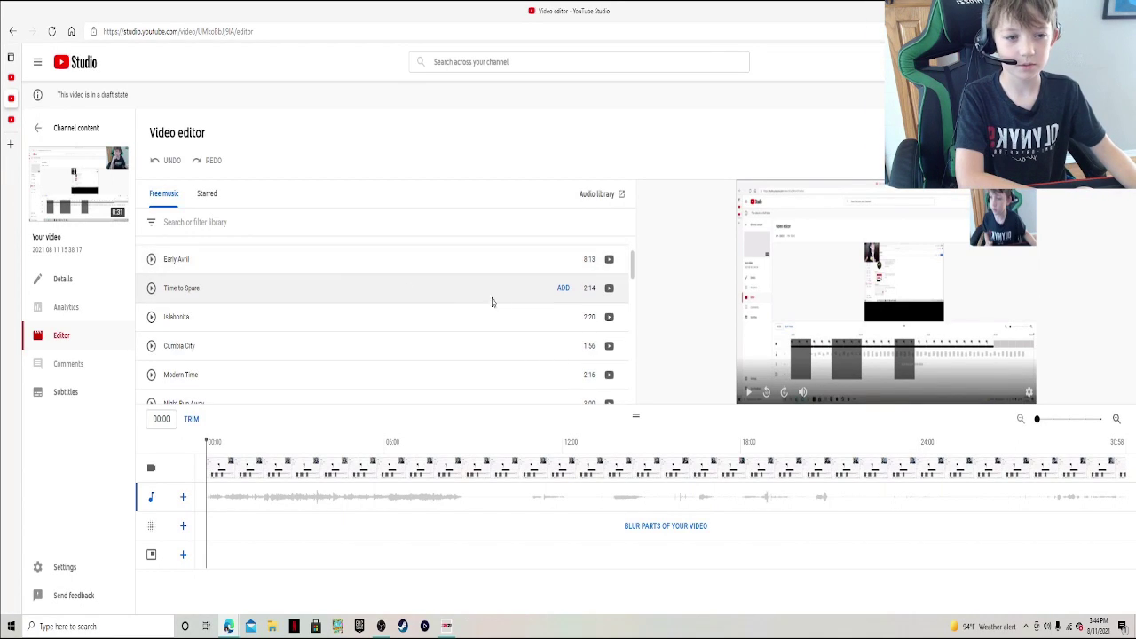
{"action": "left_click", "coordinate": [562, 261]}
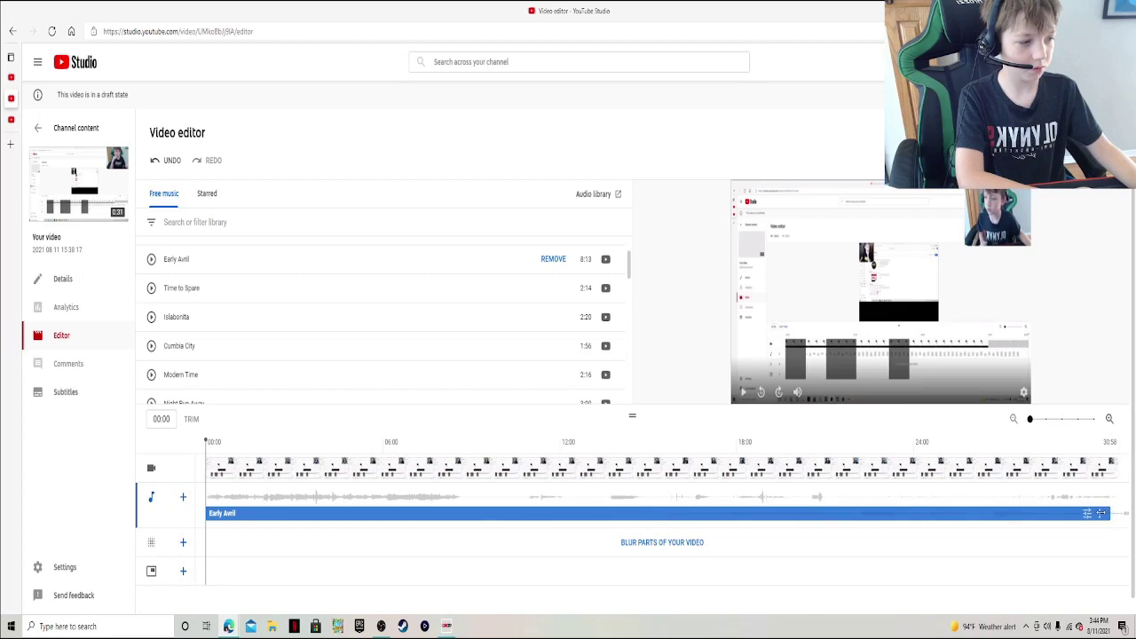
{"action": "left_click_drag", "start_coordinate": [1100, 514], "coordinate": [395, 513]}
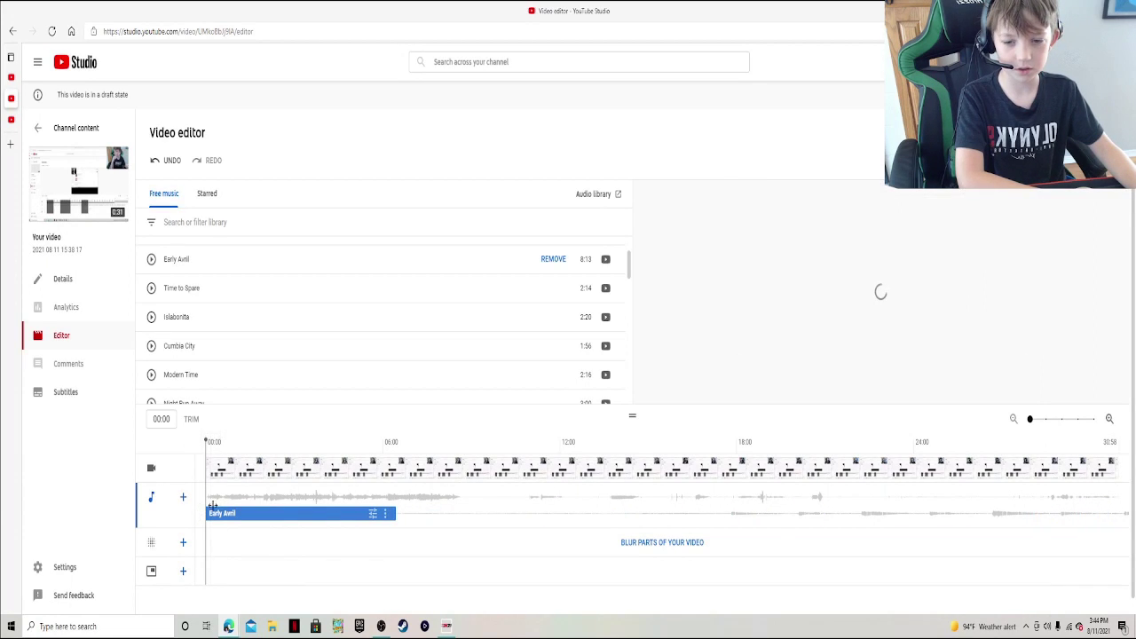
{"action": "mouse_move", "coordinate": [210, 513]}
{"action": "left_mouse_down"}
{"action": "mouse_move", "coordinate": [400, 522]}
{"action": "mouse_move", "coordinate": [313, 522]}
{"action": "left_mouse_up"}
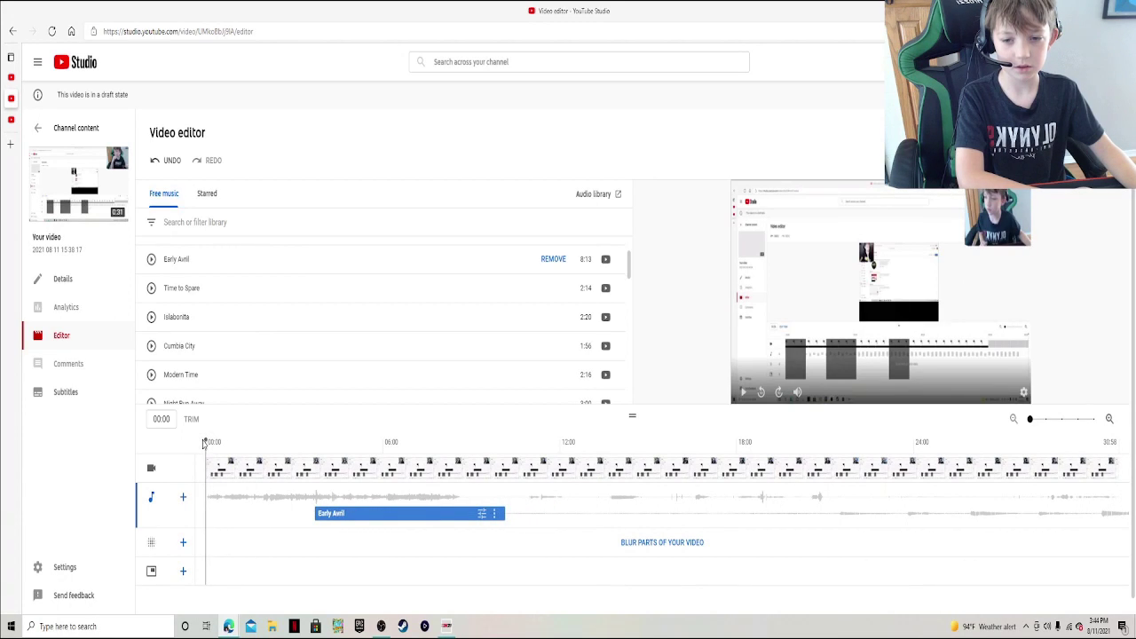
{"action": "left_click_drag", "start_coordinate": [204, 439], "coordinate": [301, 440]}
{"action": "left_click", "coordinate": [744, 392]}
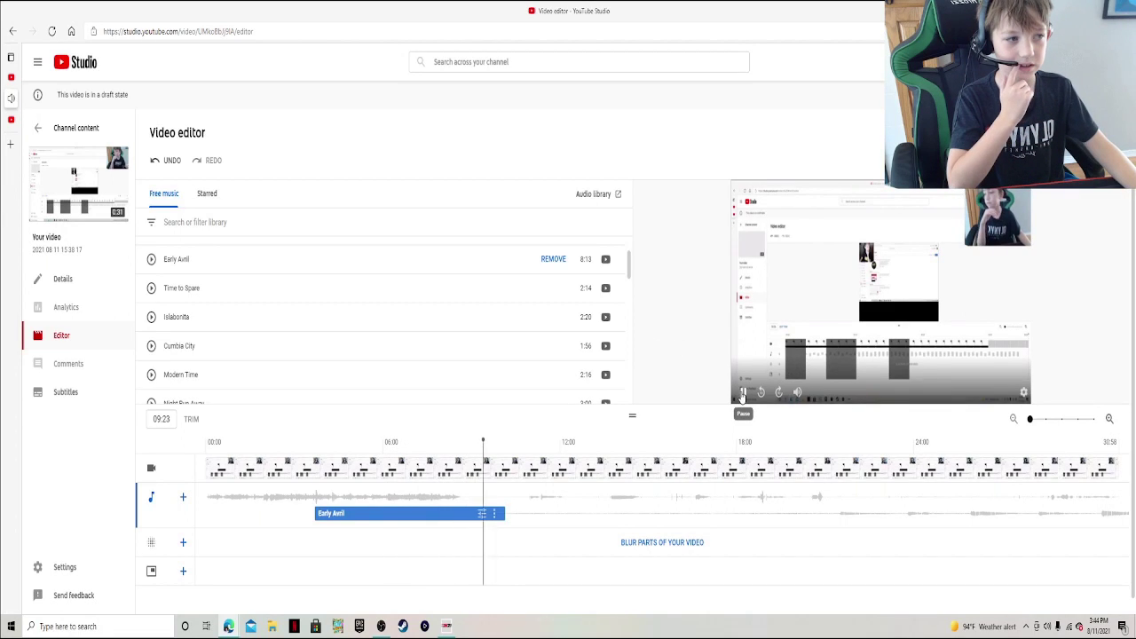
{"action": "left_click", "coordinate": [742, 393]}
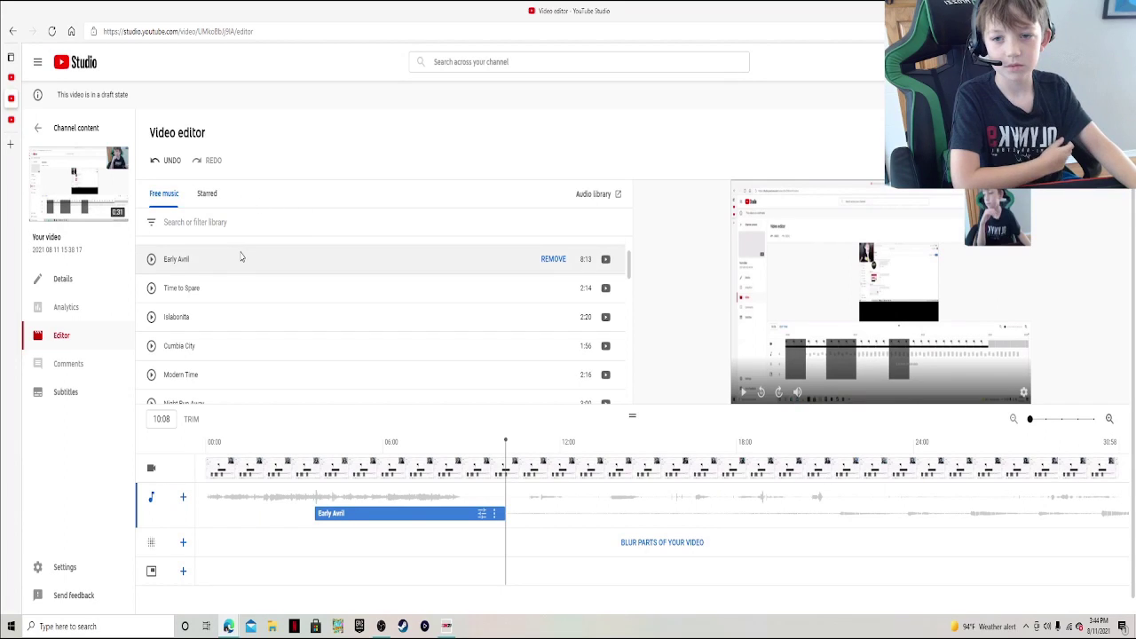
- Add Cumbia City, Modern Time and Night Run Away to the soundtrack
{"action": "scroll", "coordinate": [260, 275], "scroll_direction": "down", "scroll_amount": 2}
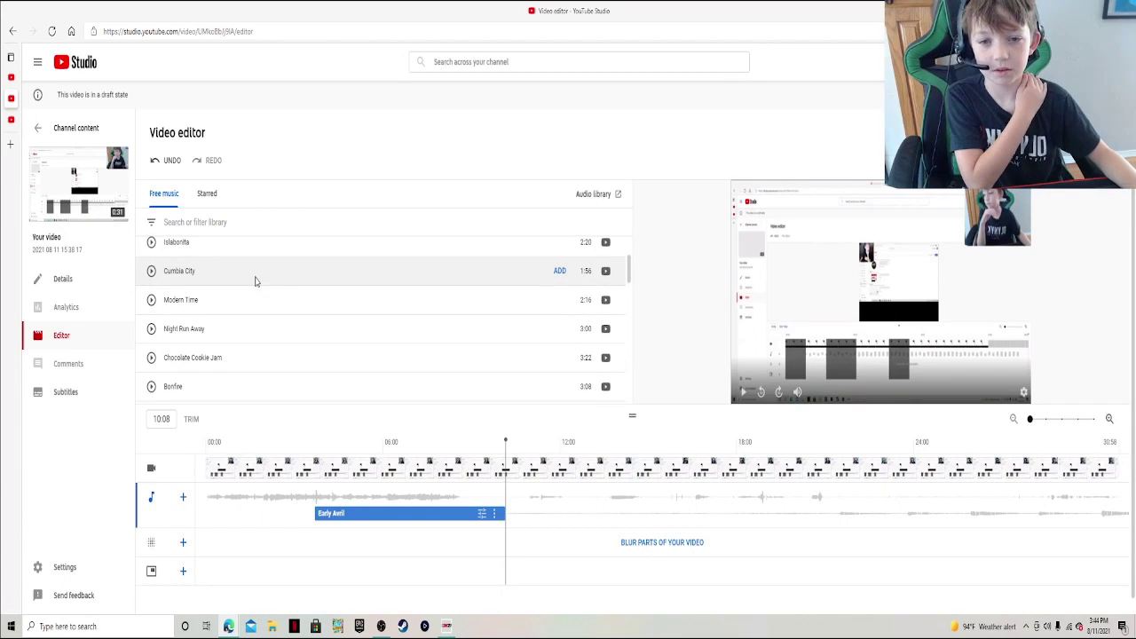
{"action": "left_click", "coordinate": [559, 271]}
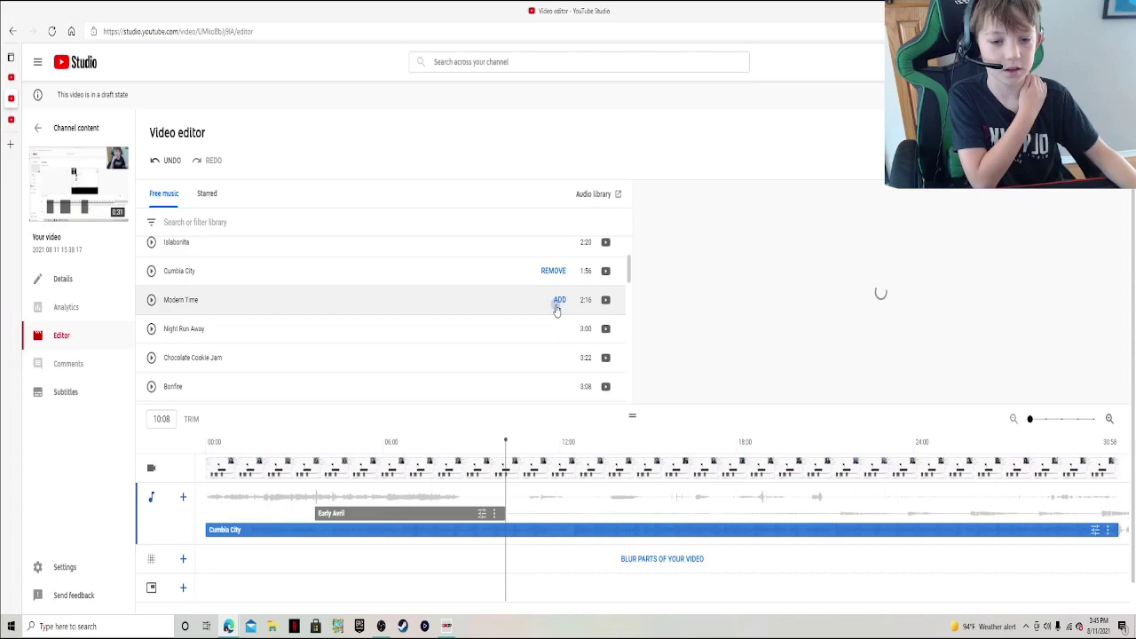
{"action": "left_click", "coordinate": [554, 300]}
{"action": "left_click", "coordinate": [554, 328]}
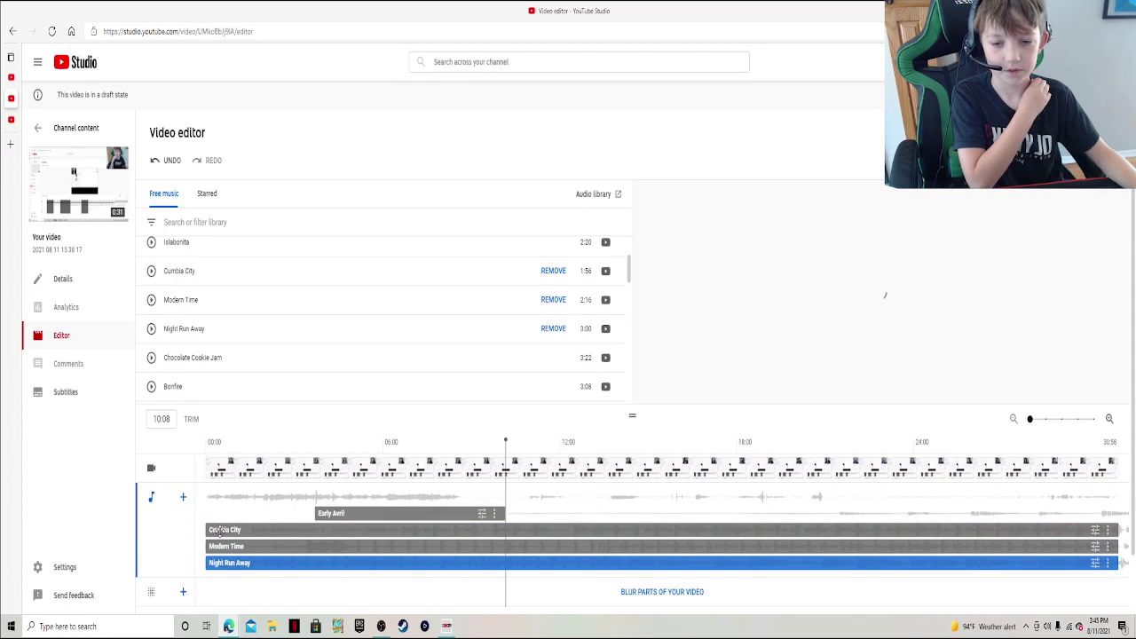
- Place a short Cumbia City clip near 10:00, shorten Modern Time, and start Night Run Away at 13:00
{"action": "left_click_drag", "start_coordinate": [204, 530], "coordinate": [537, 529]}
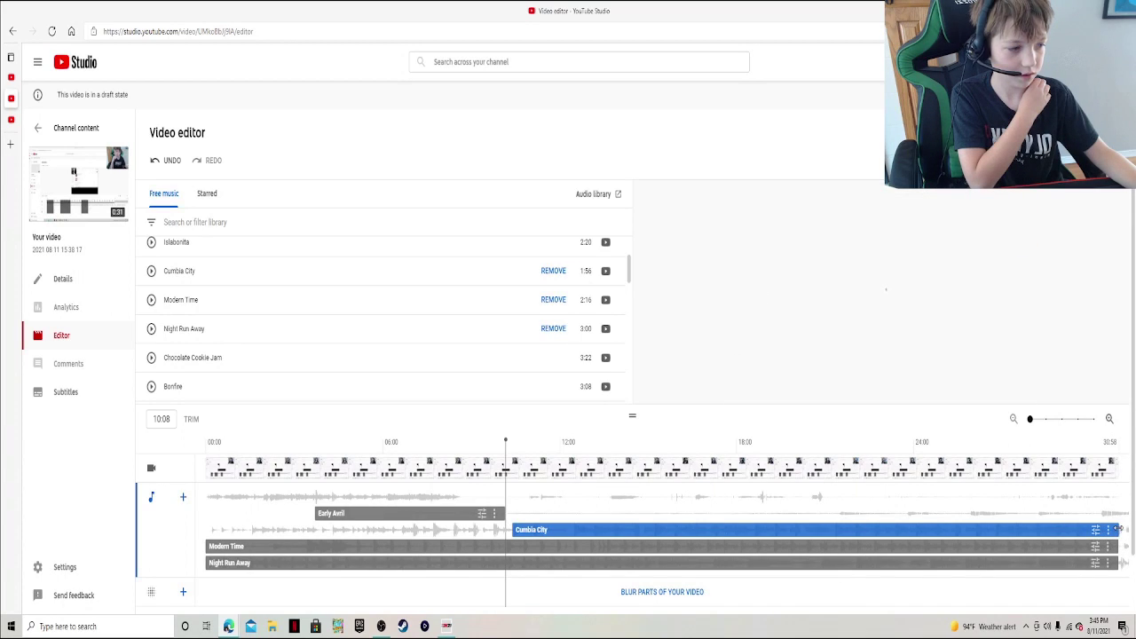
{"action": "left_click_drag", "start_coordinate": [1117, 529], "coordinate": [595, 529]}
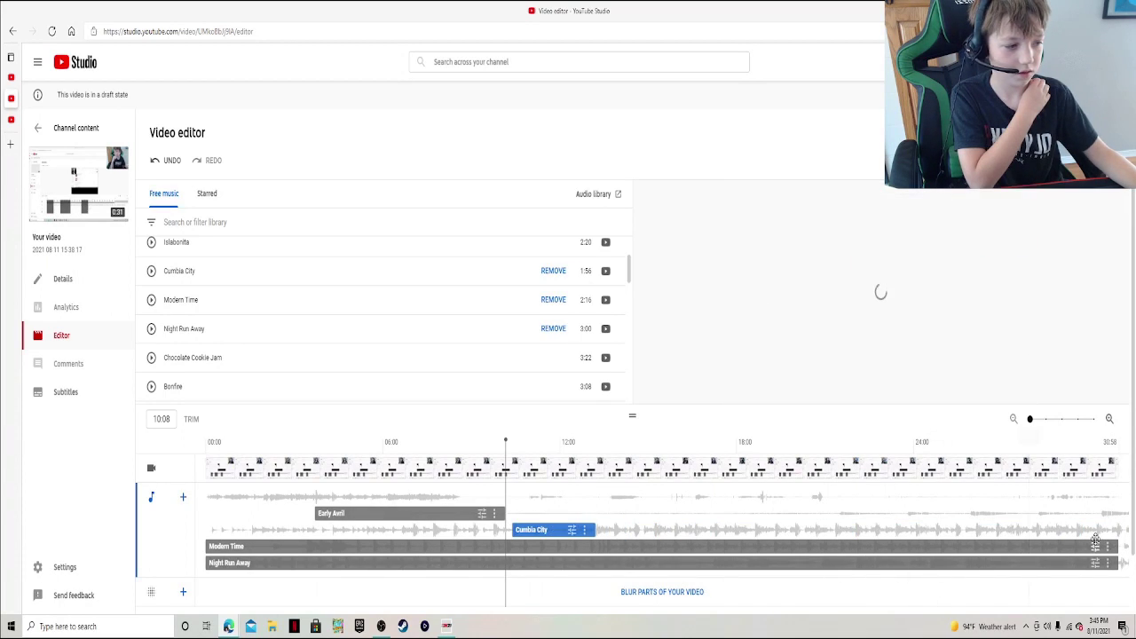
{"action": "left_click_drag", "start_coordinate": [1116, 546], "coordinate": [320, 575]}
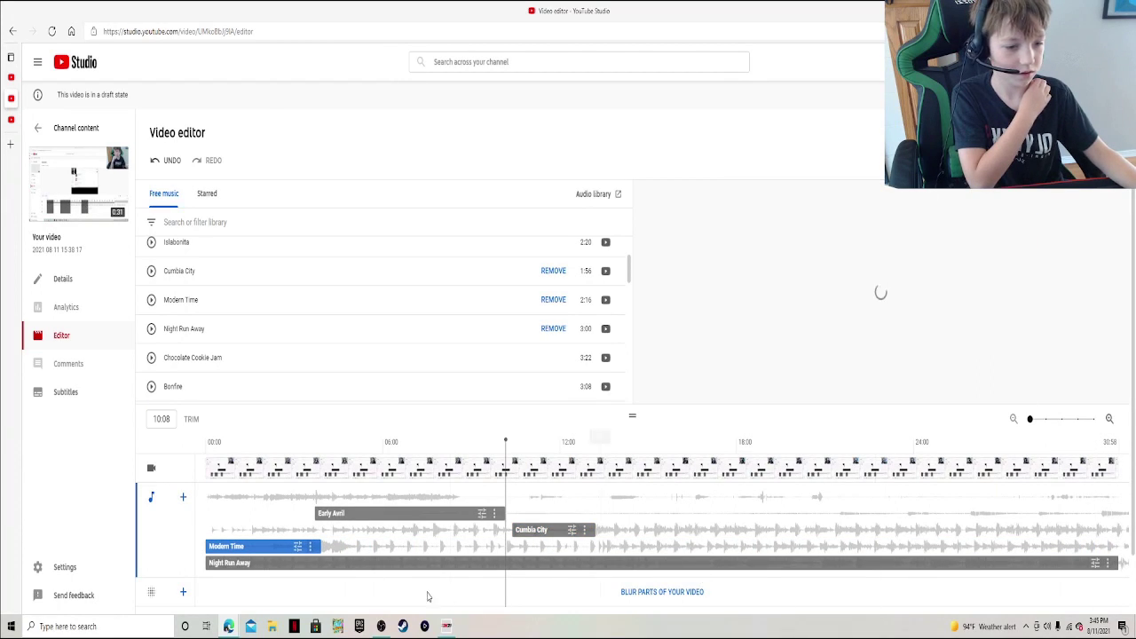
{"action": "left_click_drag", "start_coordinate": [210, 564], "coordinate": [597, 564]}
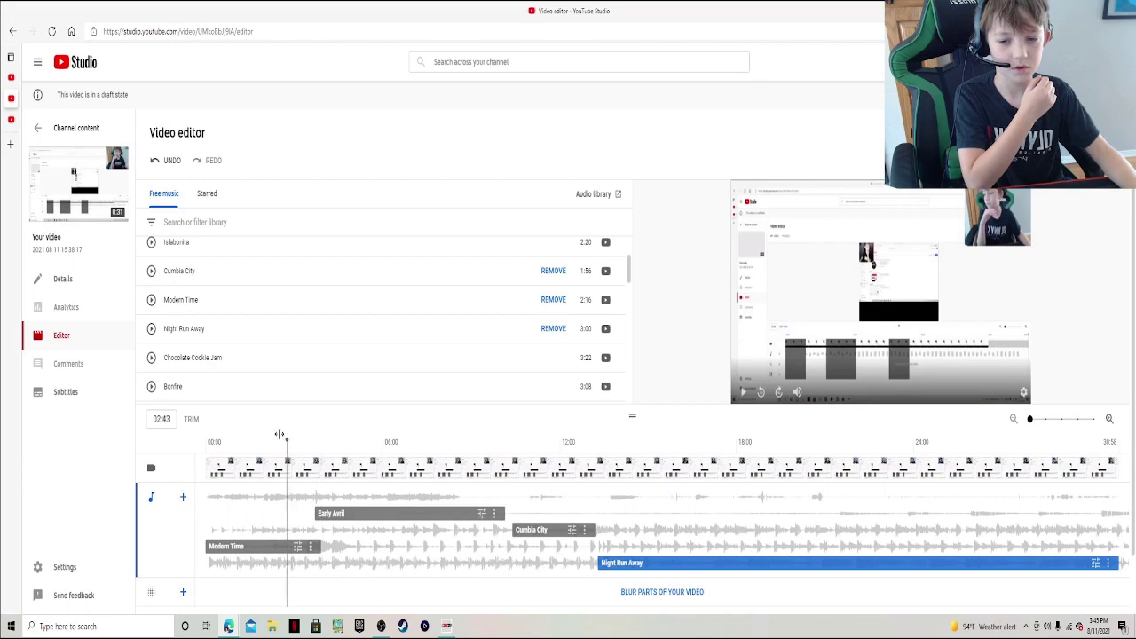
{"action": "left_click_drag", "start_coordinate": [504, 437], "coordinate": [205, 441]}
- Play the new music mix, pause at 16:36, and close the Audio library panel
{"action": "left_click", "coordinate": [745, 393]}
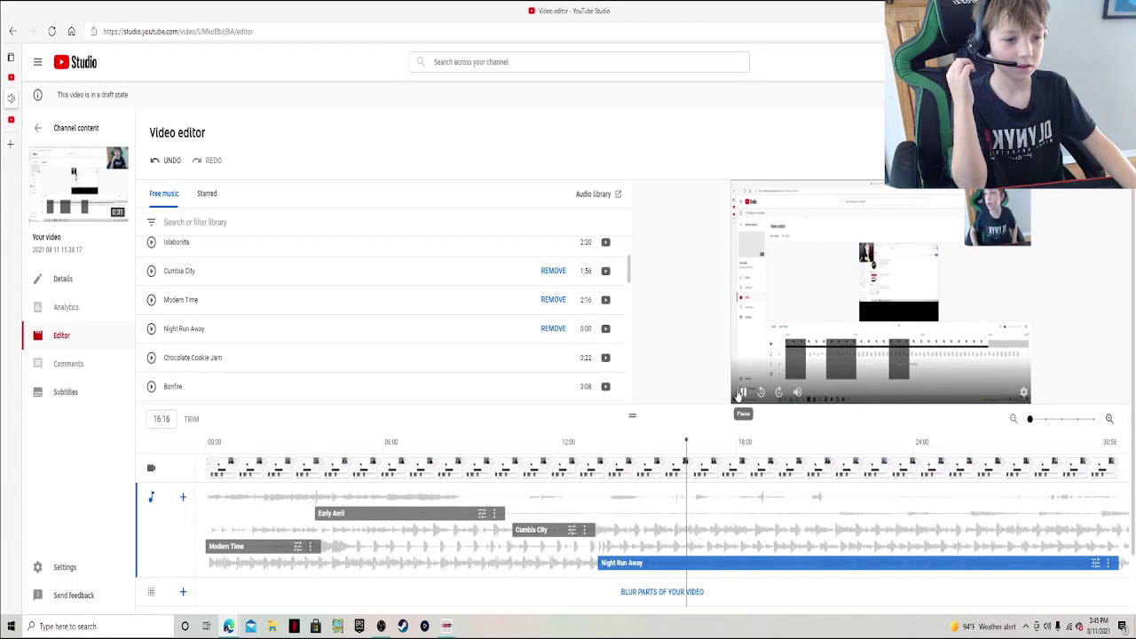
{"action": "left_click", "coordinate": [742, 393]}
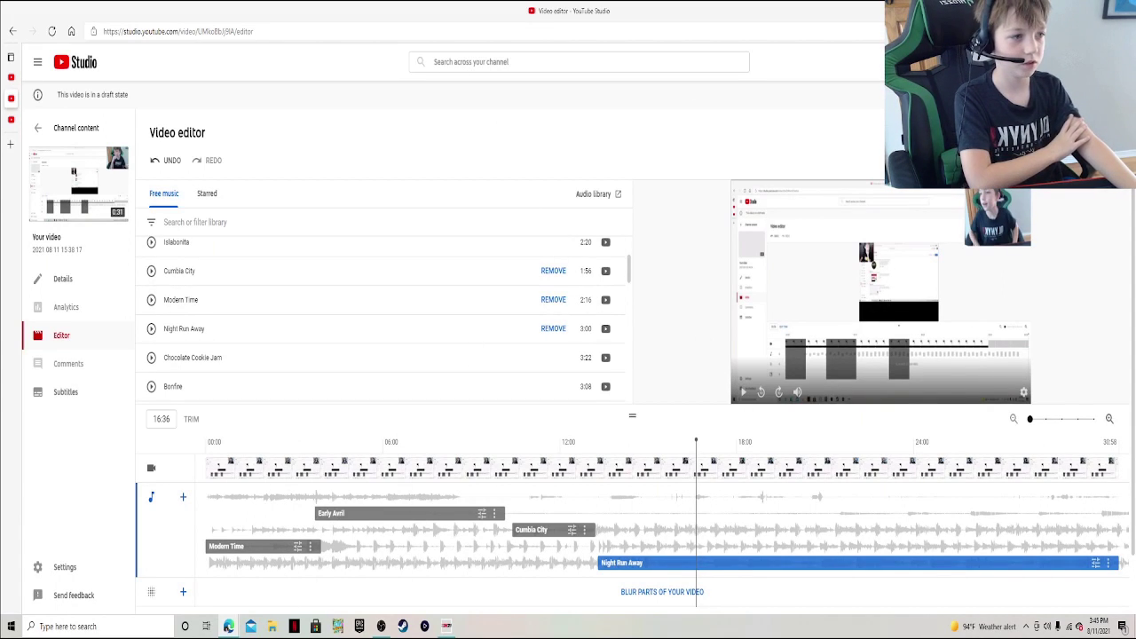
{"action": "left_click", "coordinate": [267, 546]}
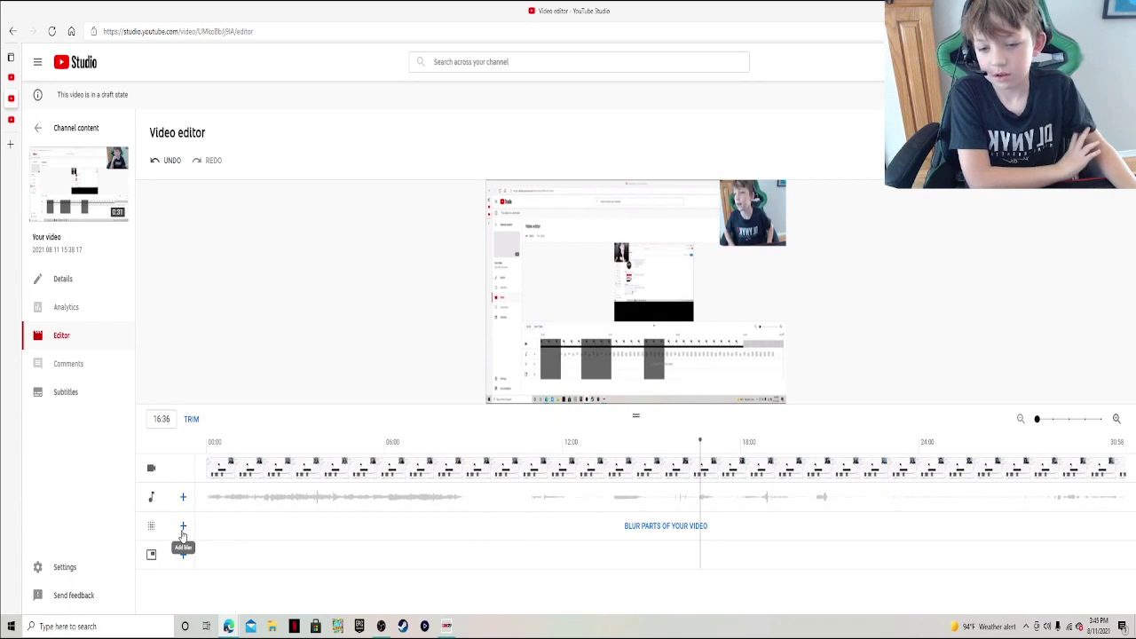
{"action": "left_click", "coordinate": [183, 527]}
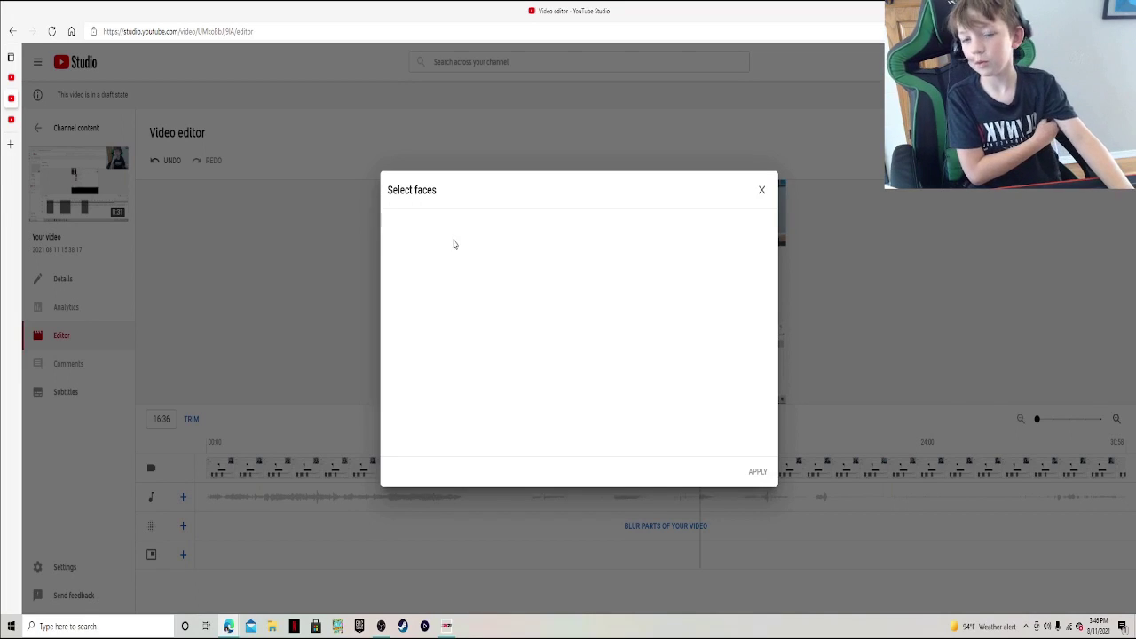
{"action": "left_click", "coordinate": [761, 189]}
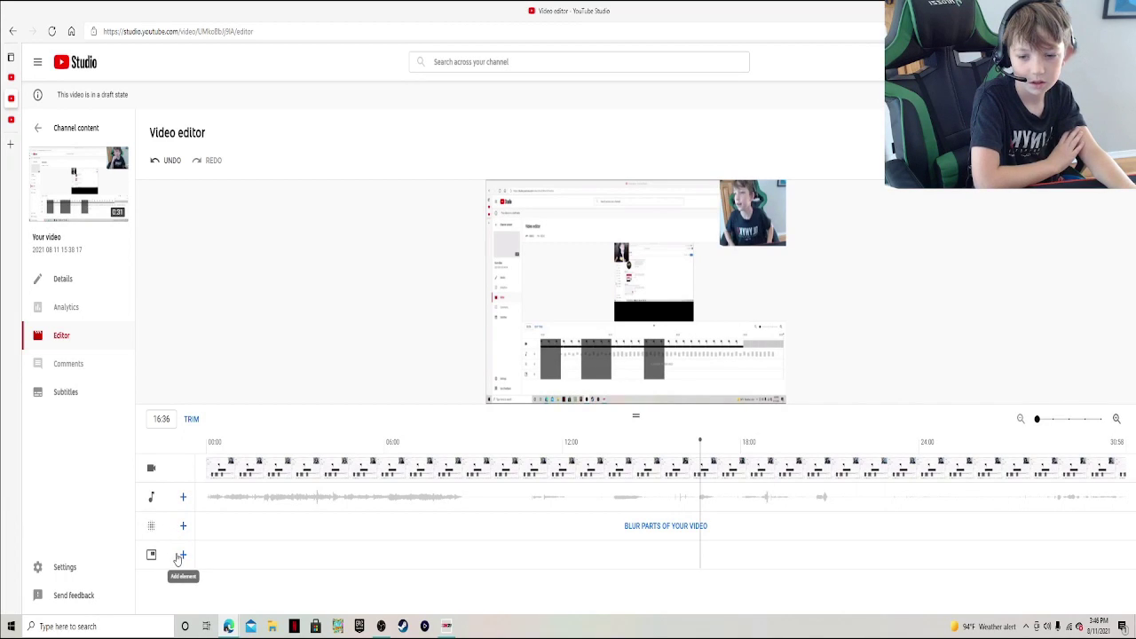
- Apply the '1 video, 1 subscribe' end-screen template
{"action": "left_click", "coordinate": [181, 557]}
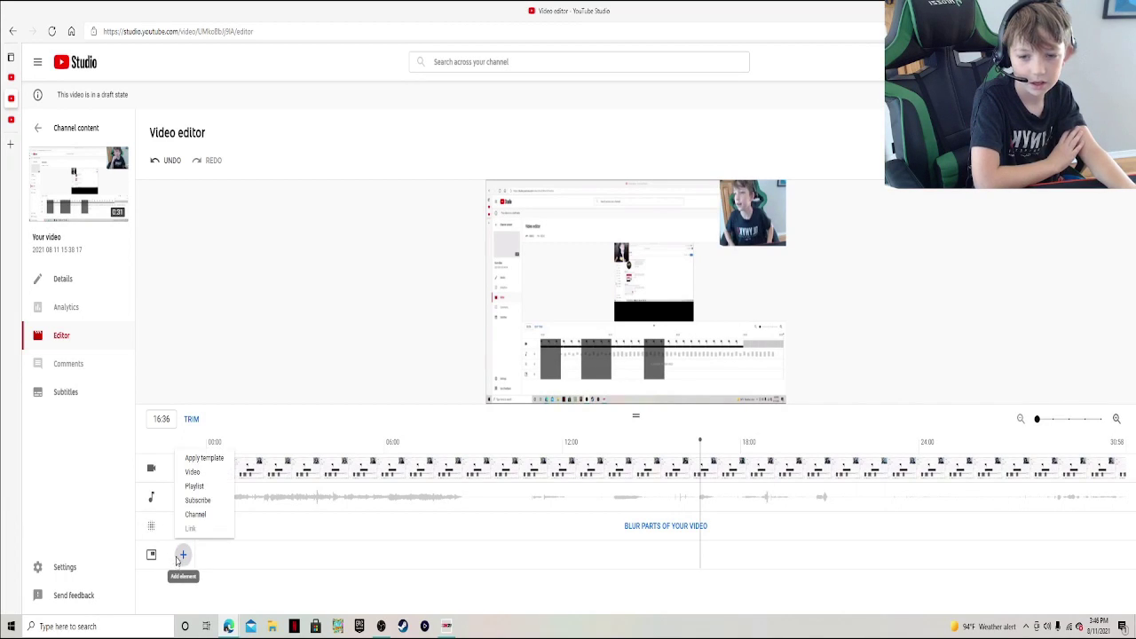
{"action": "left_click", "coordinate": [197, 460]}
{"action": "left_click", "coordinate": [302, 271]}
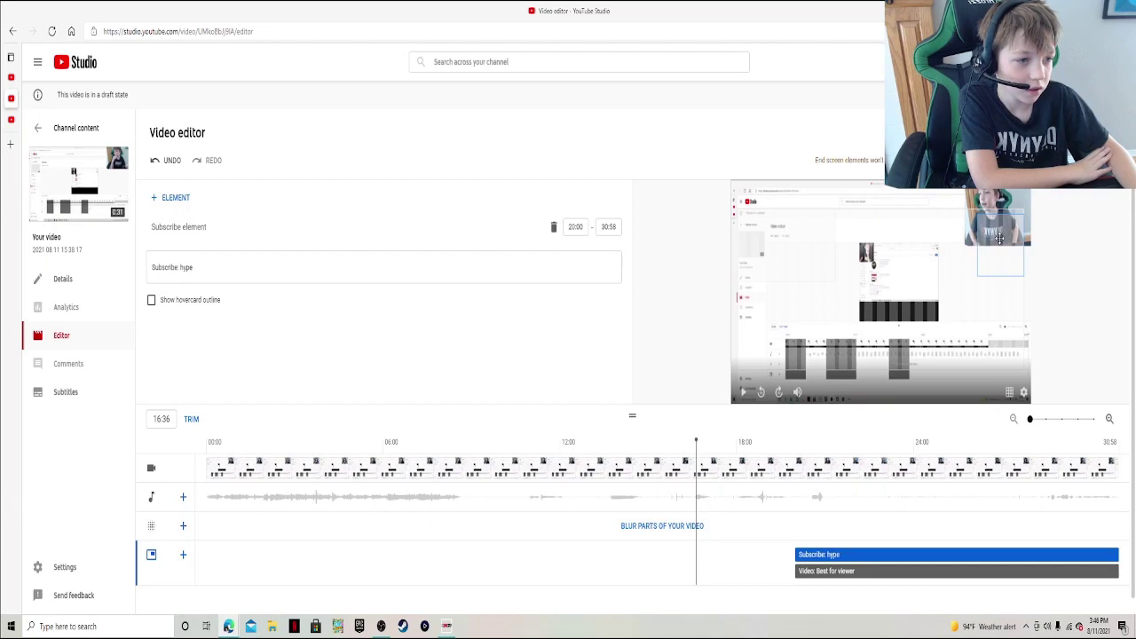
- Add another video element to the end screen and position it on the left
{"action": "right_click", "coordinate": [825, 307]}
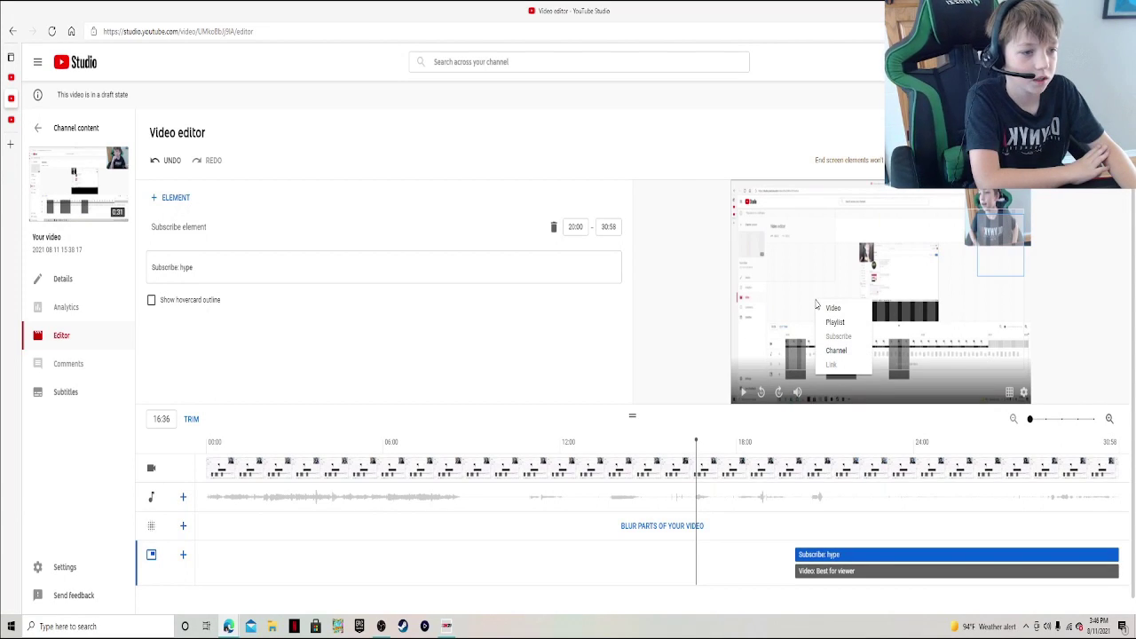
{"action": "left_click", "coordinate": [831, 308]}
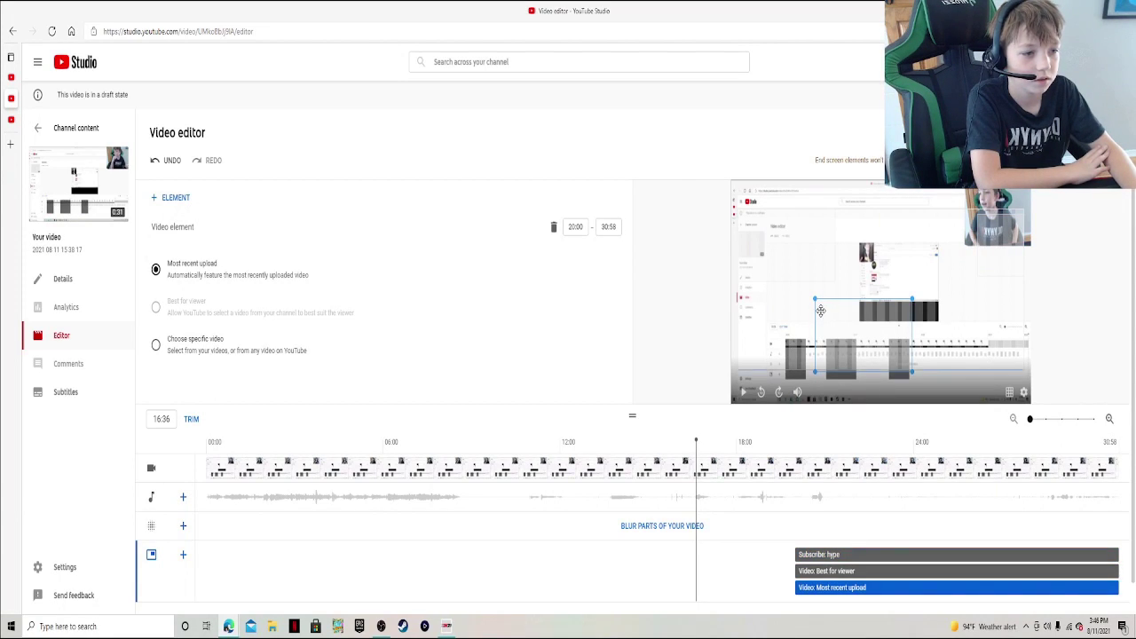
{"action": "mouse_move", "coordinate": [821, 308]}
{"action": "left_mouse_down"}
{"action": "mouse_move", "coordinate": [745, 232]}
{"action": "mouse_move", "coordinate": [743, 300]}
{"action": "left_mouse_up"}
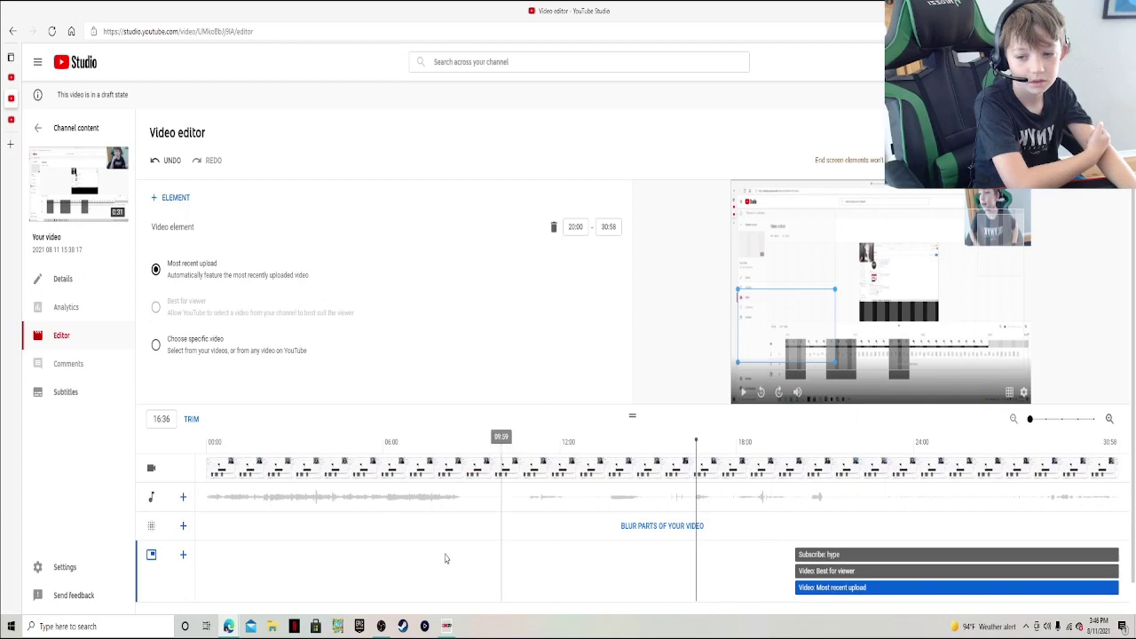
{"action": "left_click", "coordinate": [80, 567]}
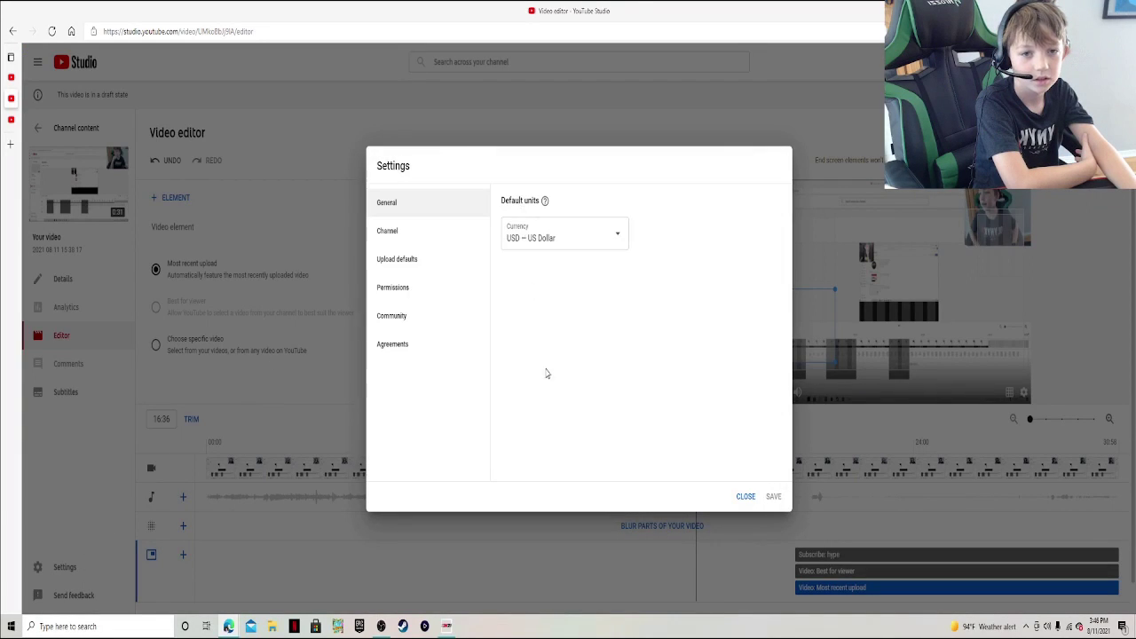
{"action": "left_click", "coordinate": [747, 497]}
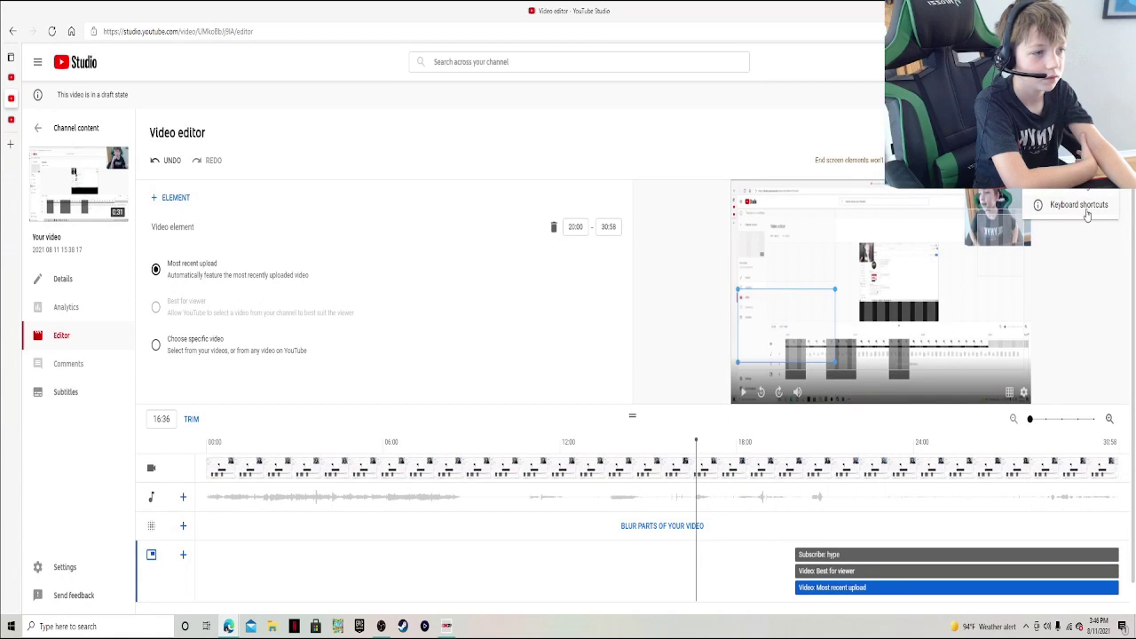
{"action": "left_click", "coordinate": [1079, 205]}
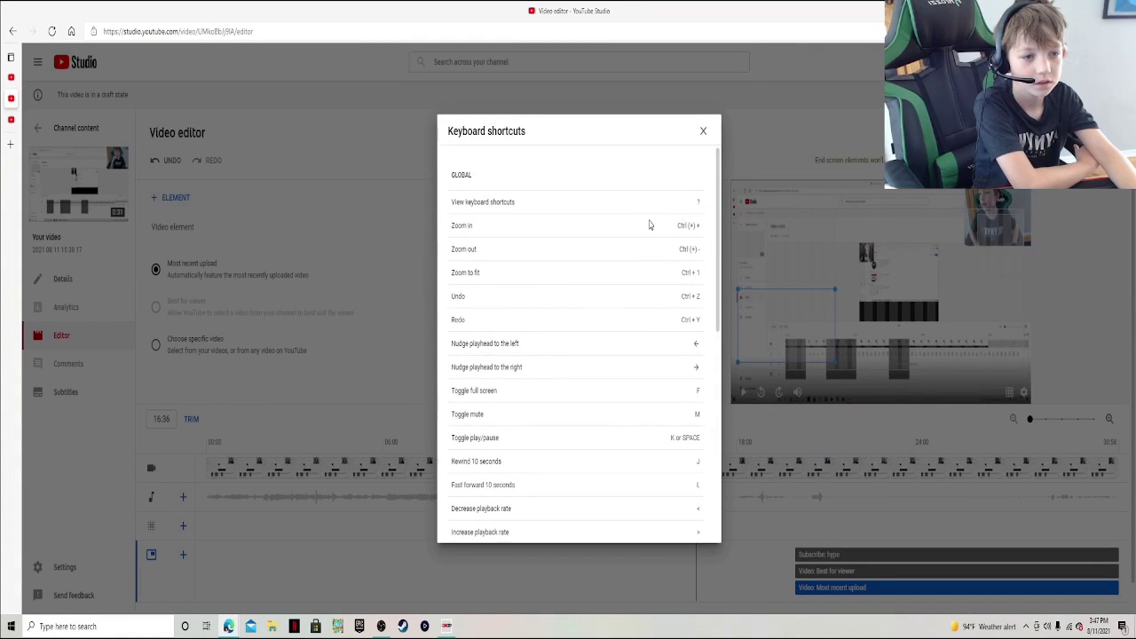
{"action": "scroll", "coordinate": [649, 225], "scroll_direction": "down", "scroll_amount": 2}
{"action": "scroll", "coordinate": [657, 217], "scroll_direction": "down", "scroll_amount": 2}
{"action": "scroll", "coordinate": [660, 218], "scroll_direction": "down", "scroll_amount": 2}
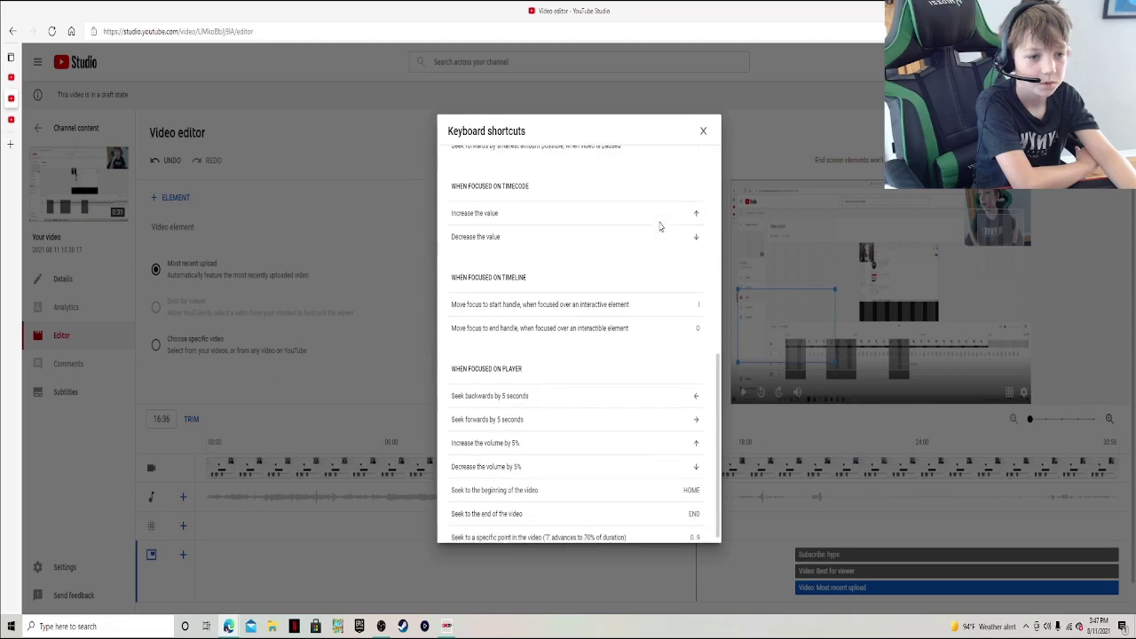
{"action": "left_click", "coordinate": [704, 129]}
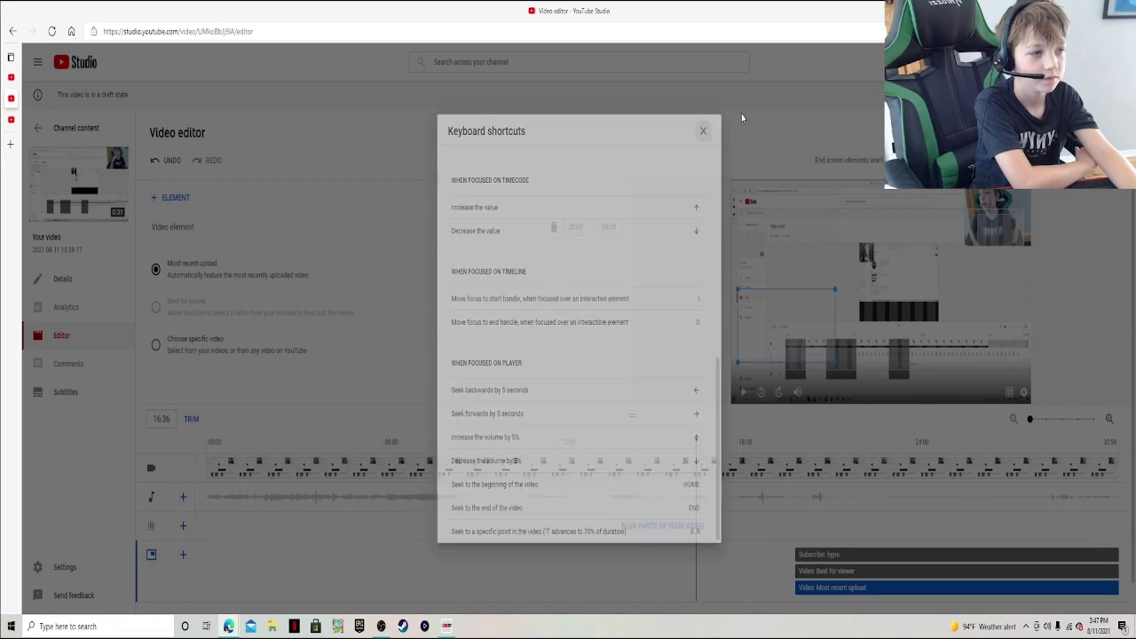